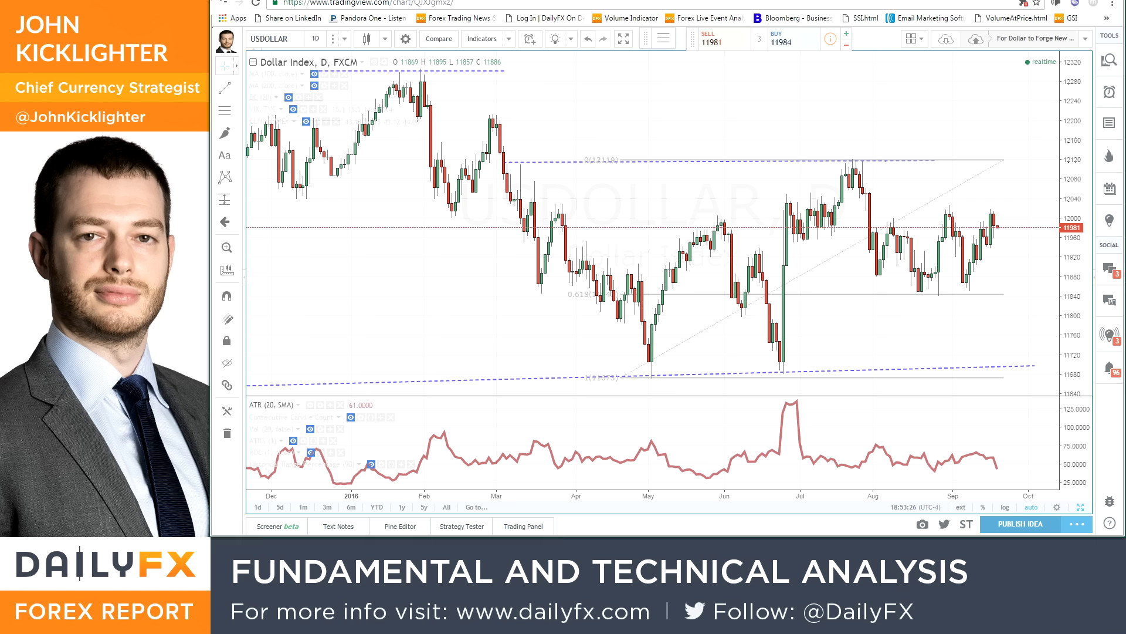
# Switch to Excel and scroll the CAL|13 calendar of BoJ and FOMC rate decisions
pyautogui.hotkey('alt', 'Tab')
pyautogui.click(302, 517)
pyautogui.scroll(-12, 379, 451)
pyautogui.scroll(-1, 379, 452)
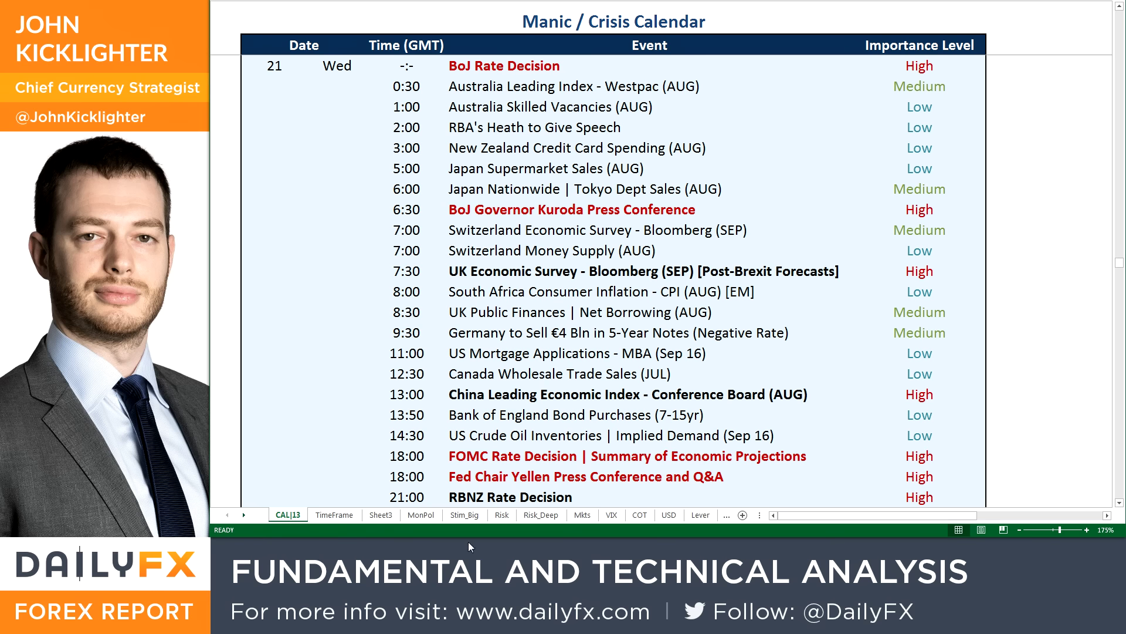
# Show the Stim_Big sheet's dovish-to-hawkish central bank policy chart
pyautogui.click(459, 519)
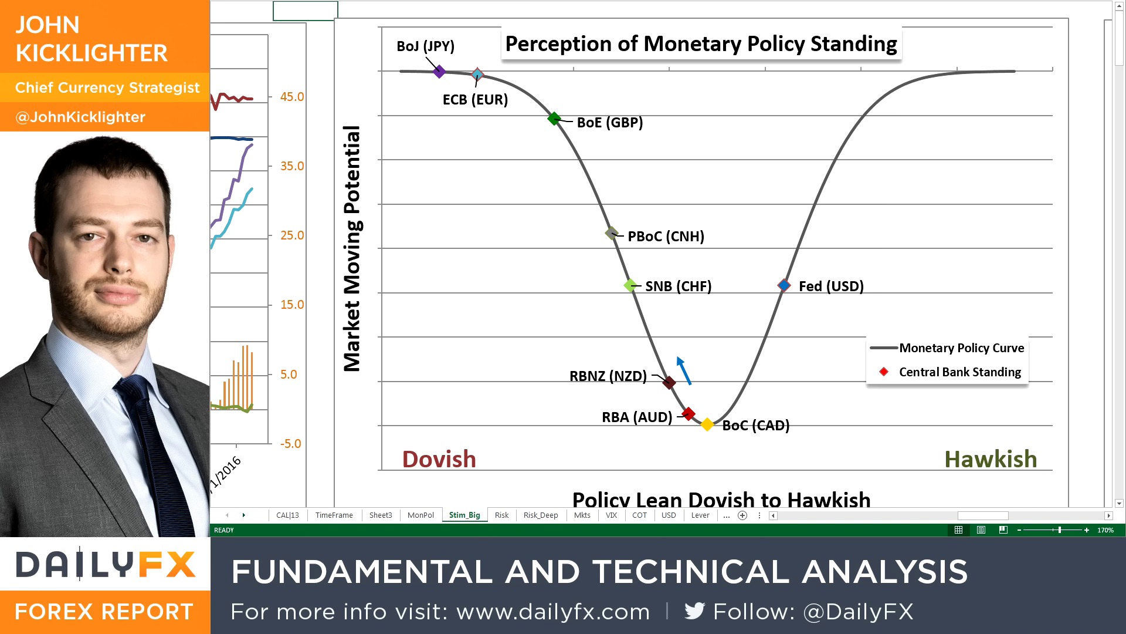
# Back in TradingView, load the SPY and then USDJPY daily charts and zoom out
pyautogui.hotkey('alt', 'Tab')
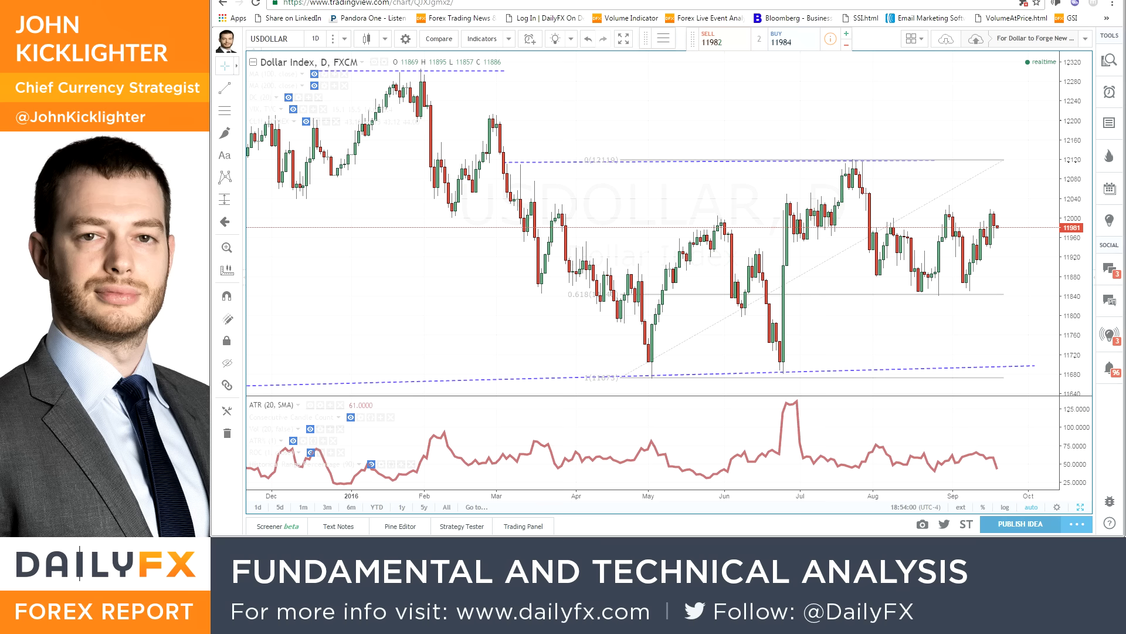
pyautogui.click(292, 32)
pyautogui.write('SPY')
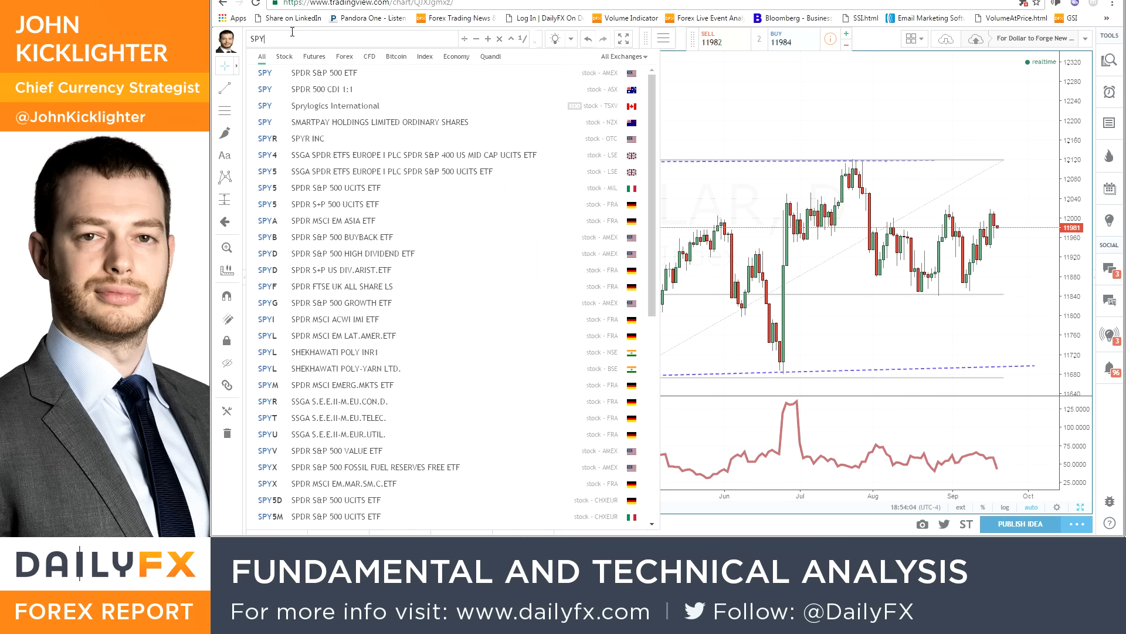
pyautogui.press('Return')
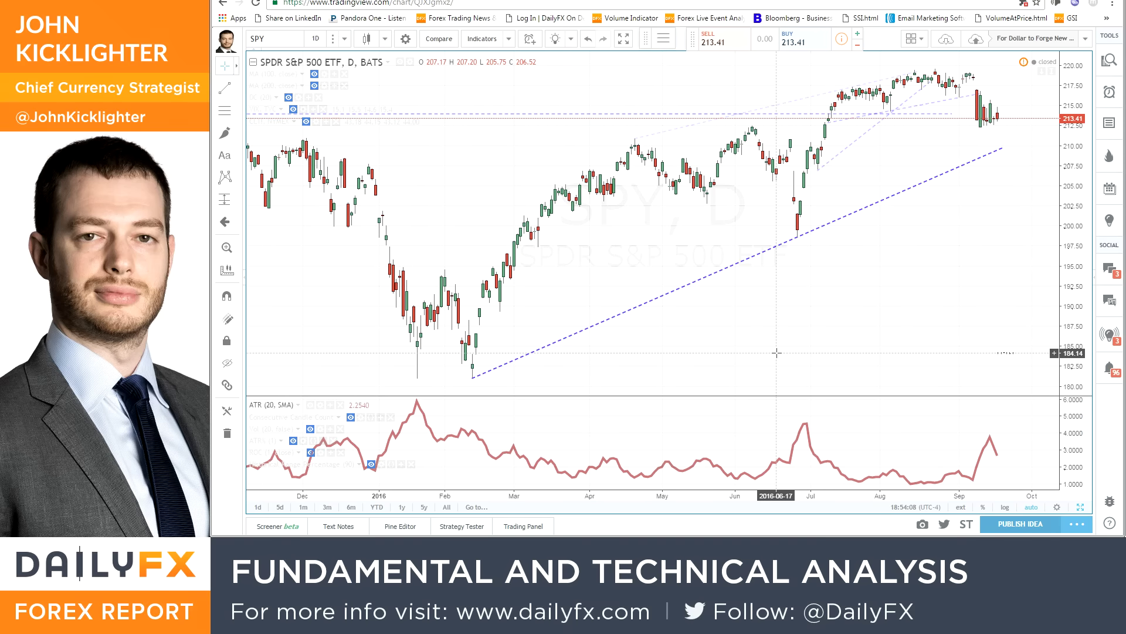
pyautogui.write('USDJPY')
pyautogui.press('Return')
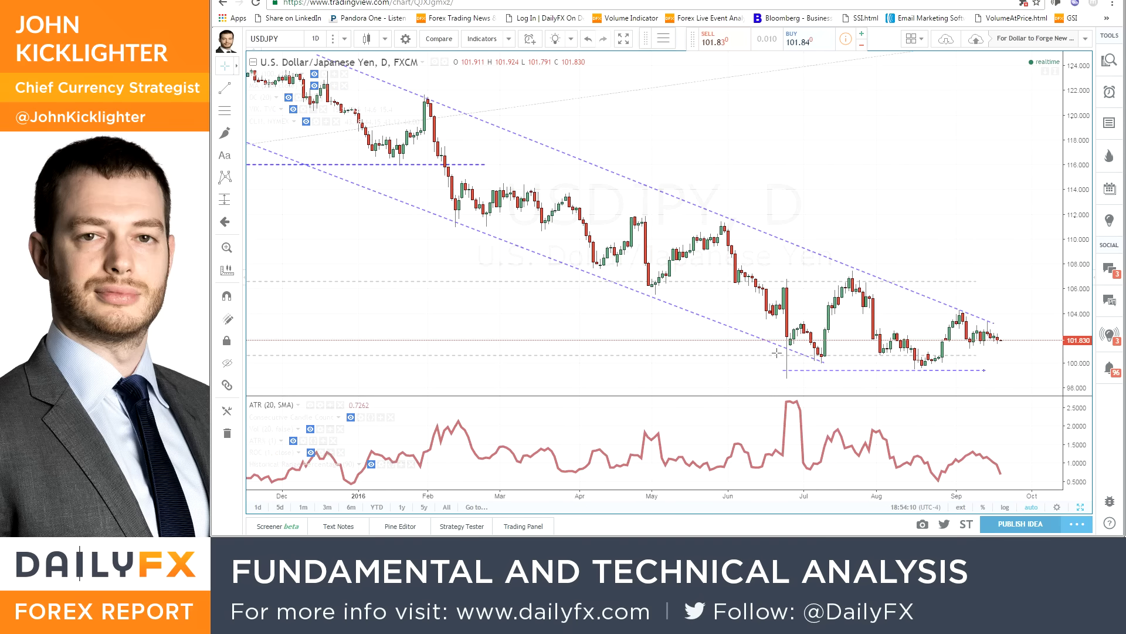
pyautogui.scroll(-2, 674, 503)
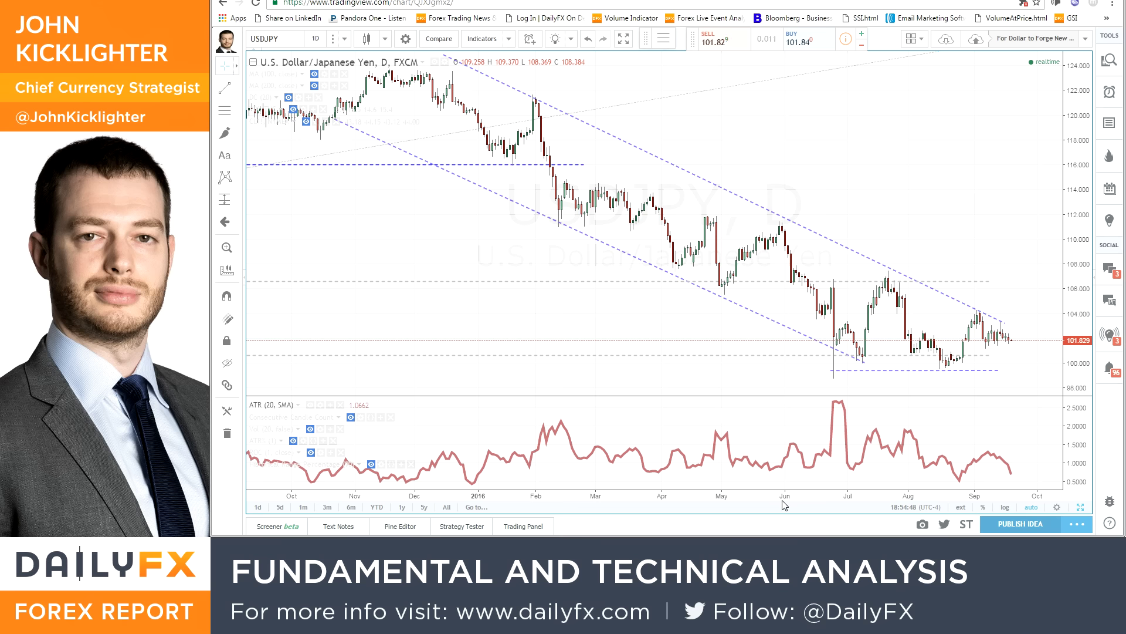
# Load the USDOLLAR, EURJPY and SPY daily charts in turn
pyautogui.write('USDOLLAR')
pyautogui.press('Return')
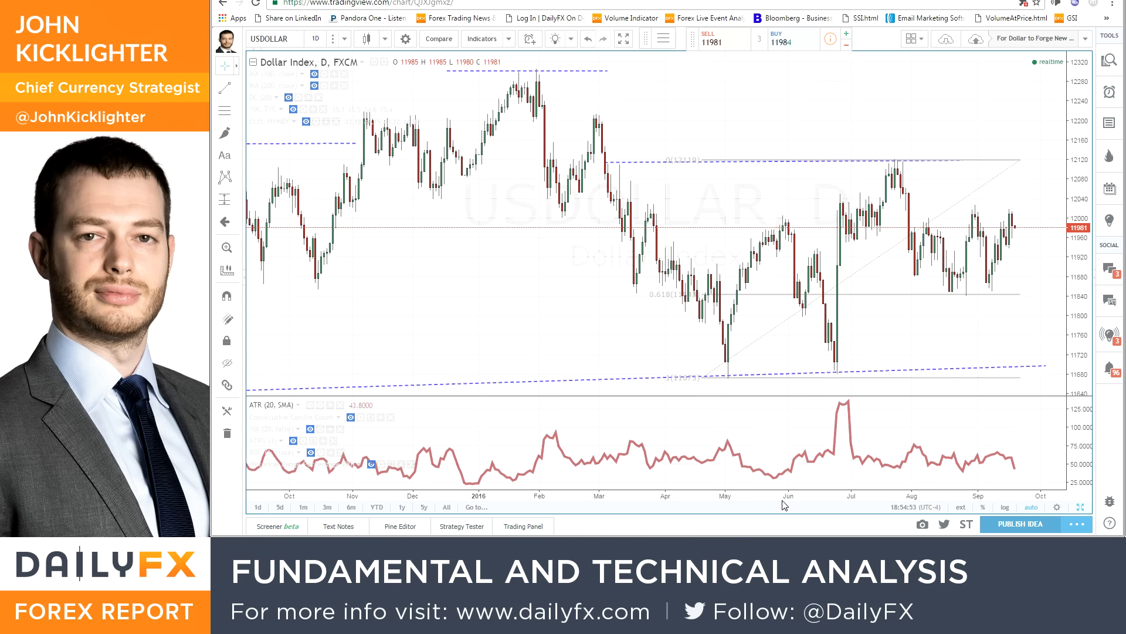
pyautogui.write('EURJPY')
pyautogui.press('Return')
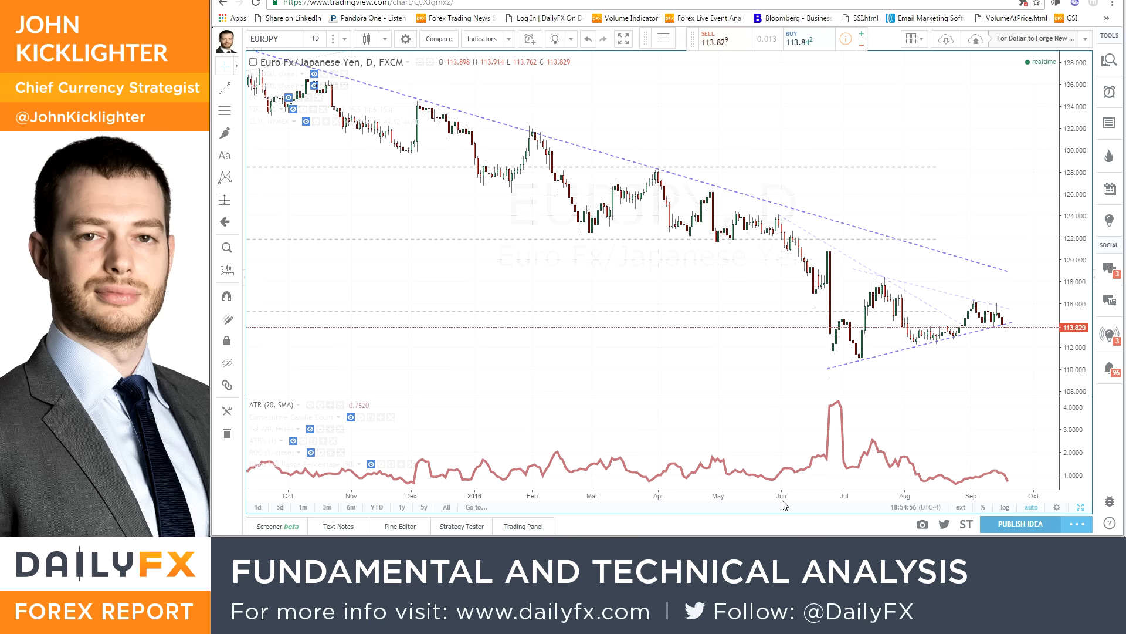
pyautogui.write('SPY')
pyautogui.press('Return')
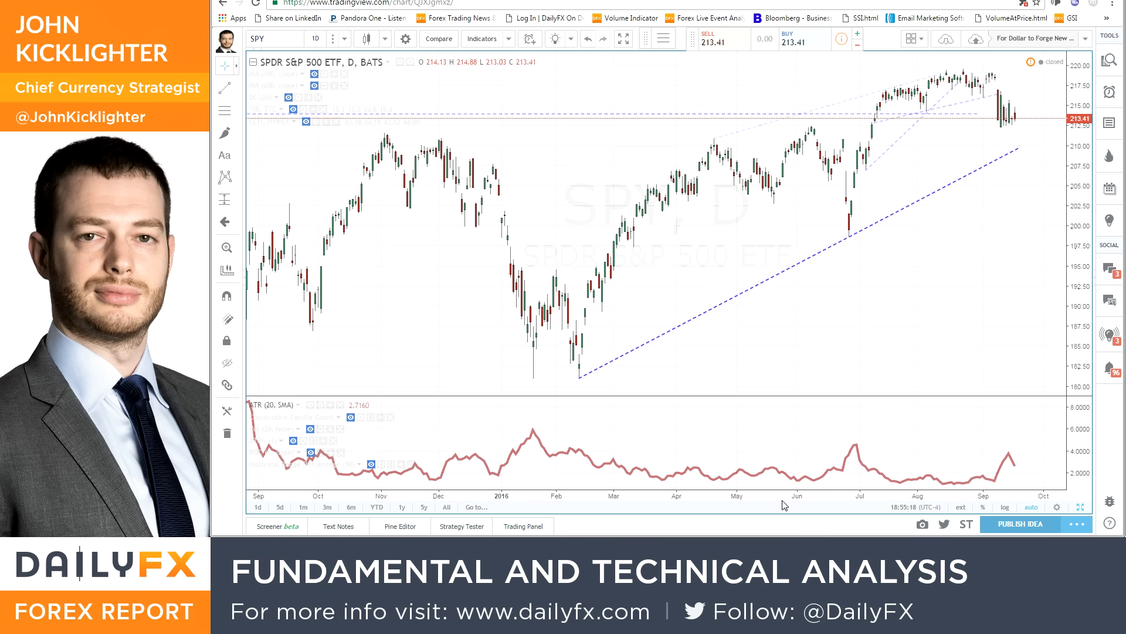
# Load the NKY, HYG, EEM and CL1! daily charts in sequence
pyautogui.write('NKY')
pyautogui.press('Return')
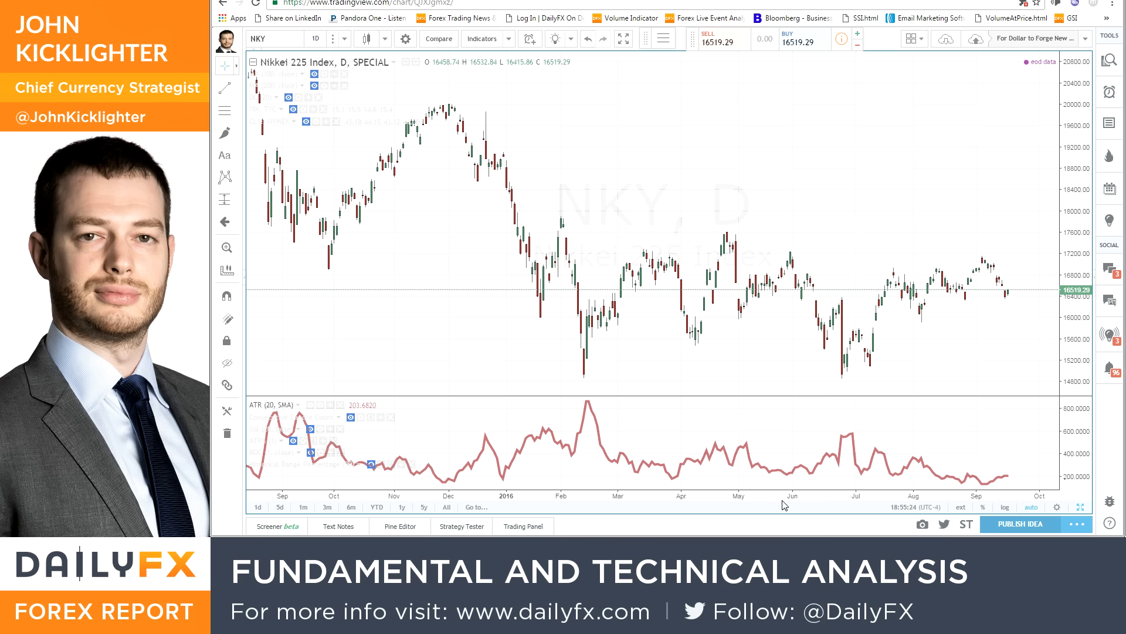
pyautogui.write('HYG')
pyautogui.press('Return')
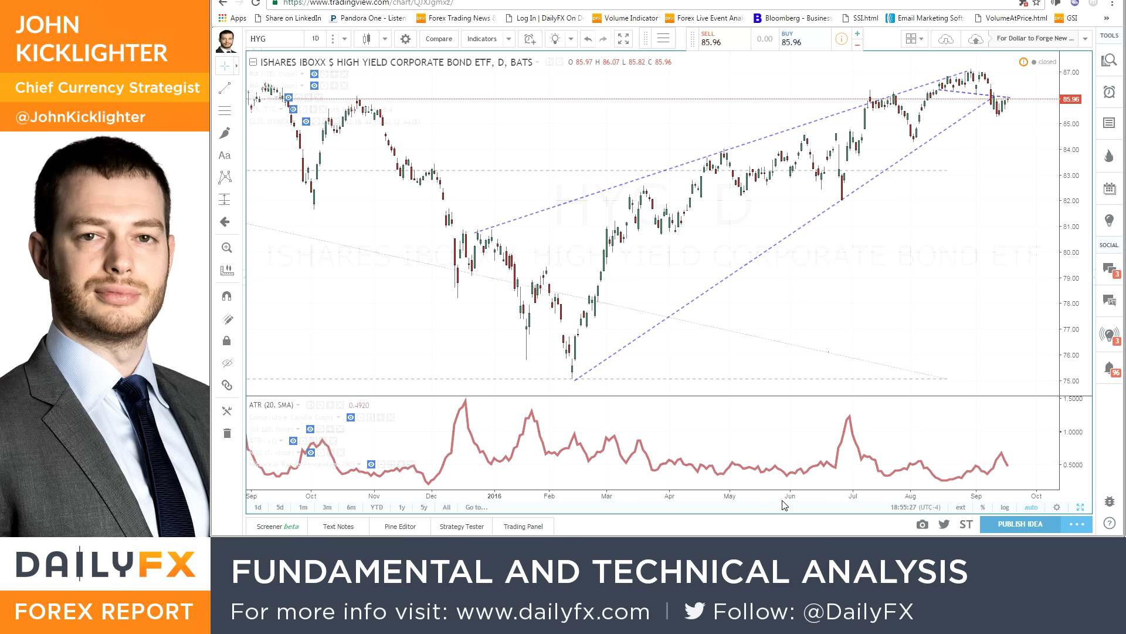
pyautogui.write('EEM')
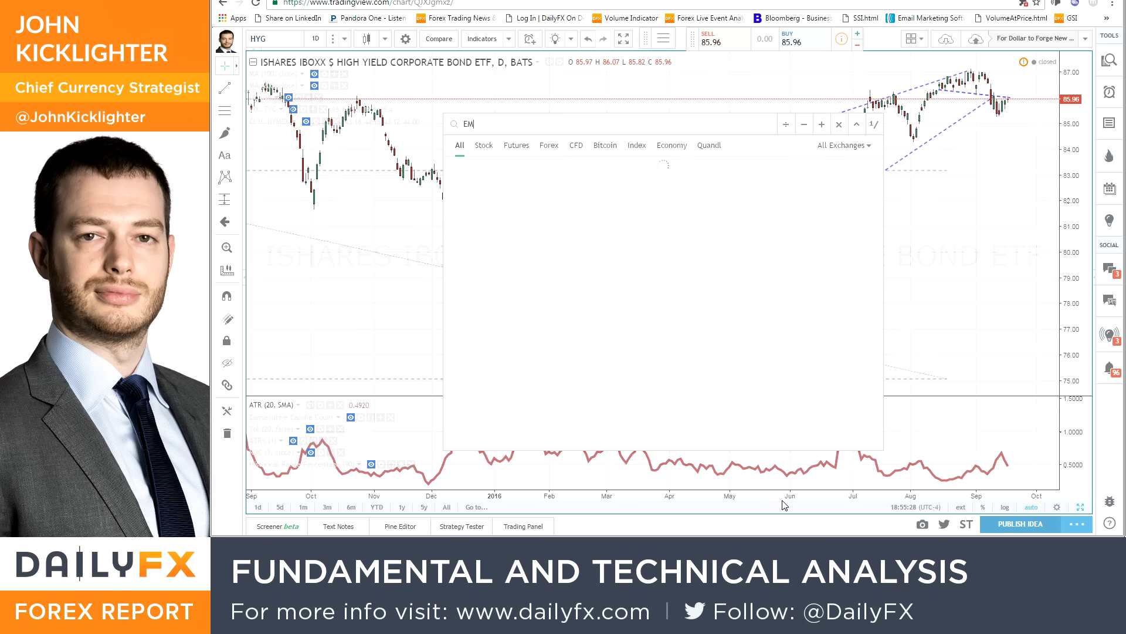
pyautogui.press('Return')
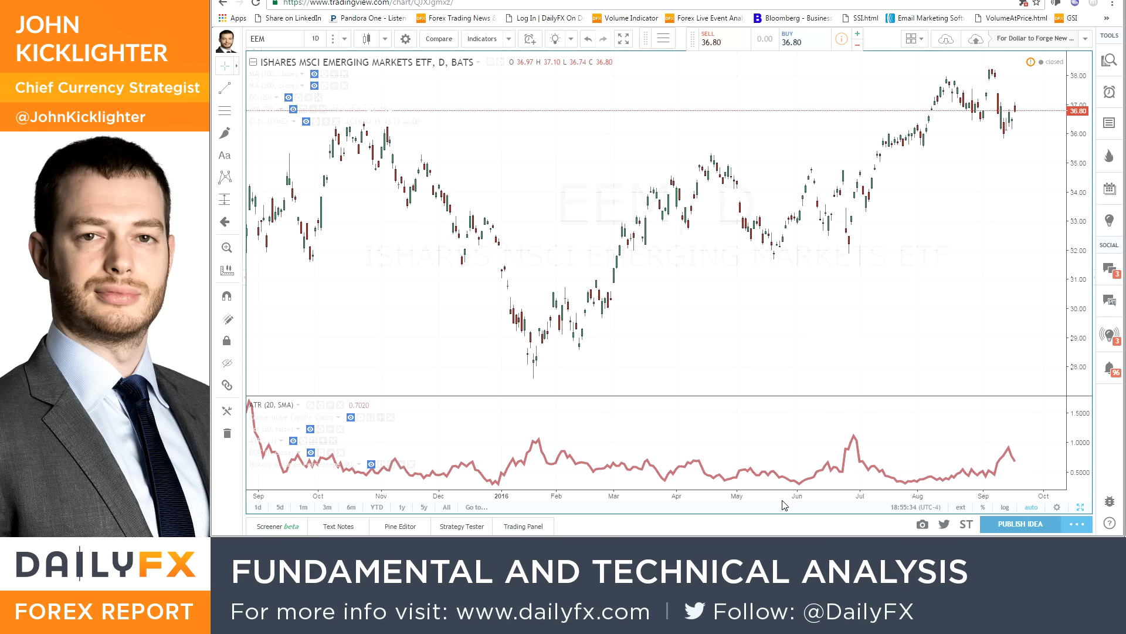
pyautogui.write('CL1!')
pyautogui.press('Return')
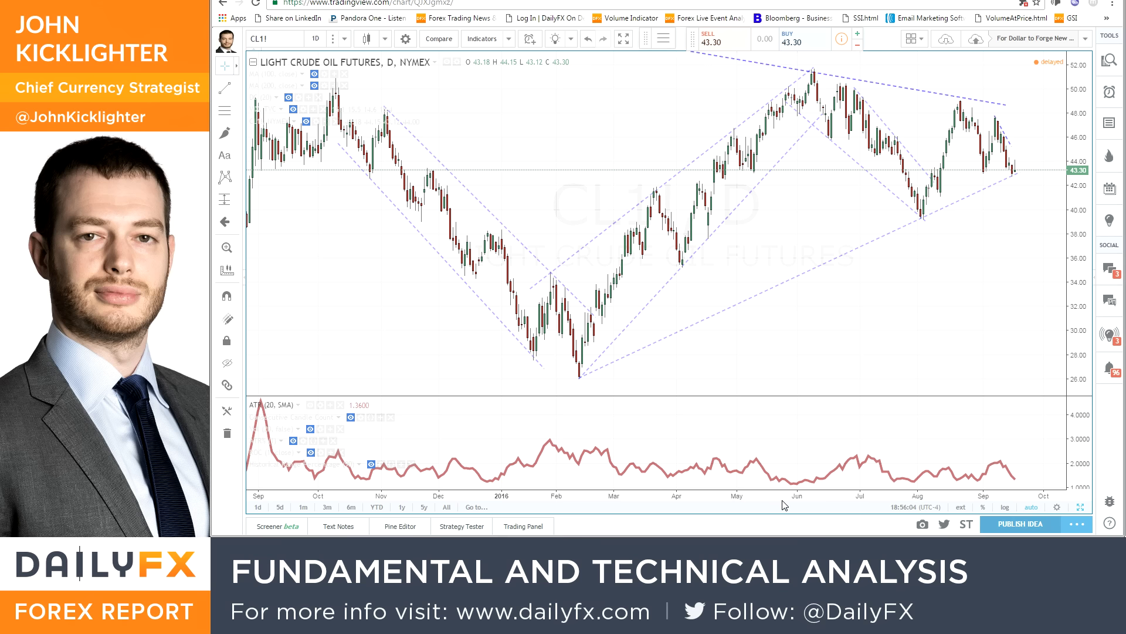
# Load the AUDNZD and NZDCAD charts, then the SPY chart again
pyautogui.write('AU')
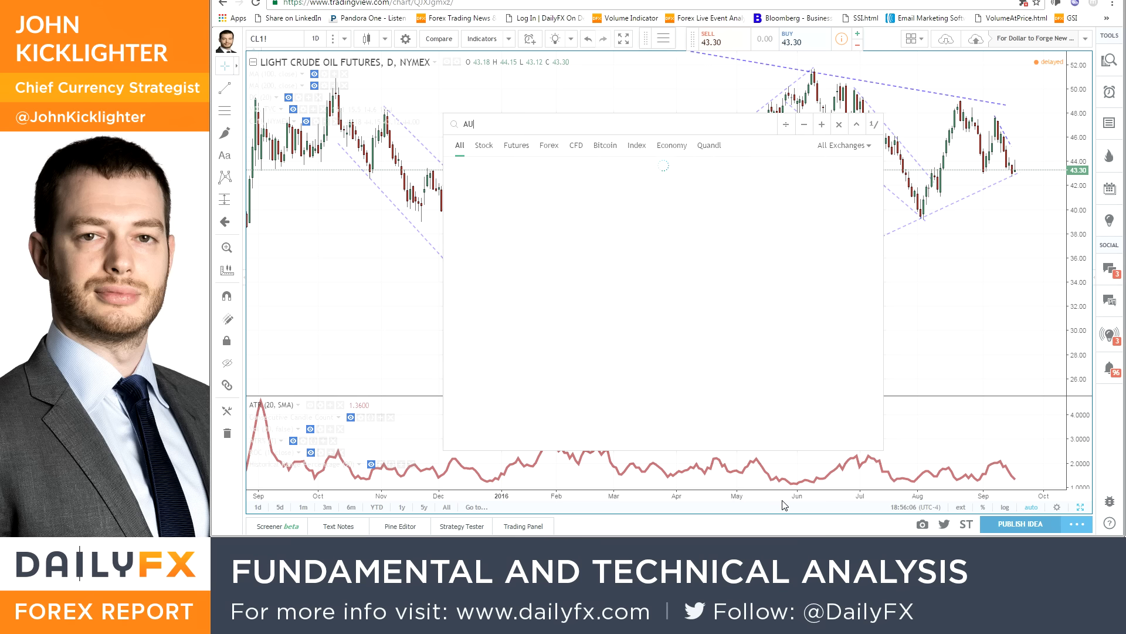
pyautogui.write('DNZD')
pyautogui.press('Return')
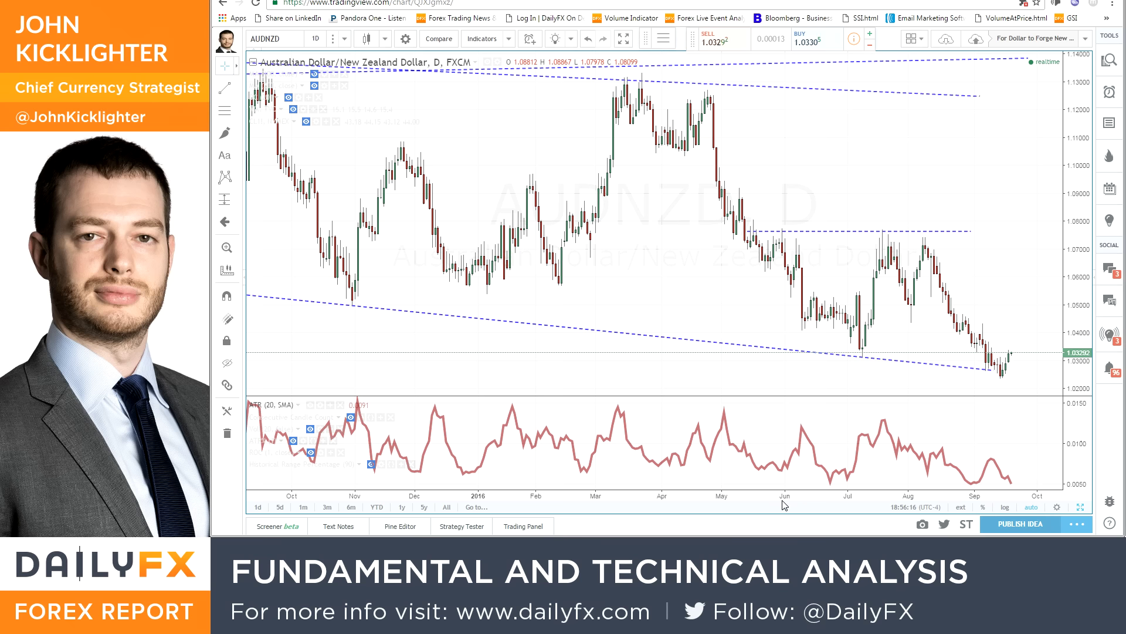
pyautogui.write('NZD')
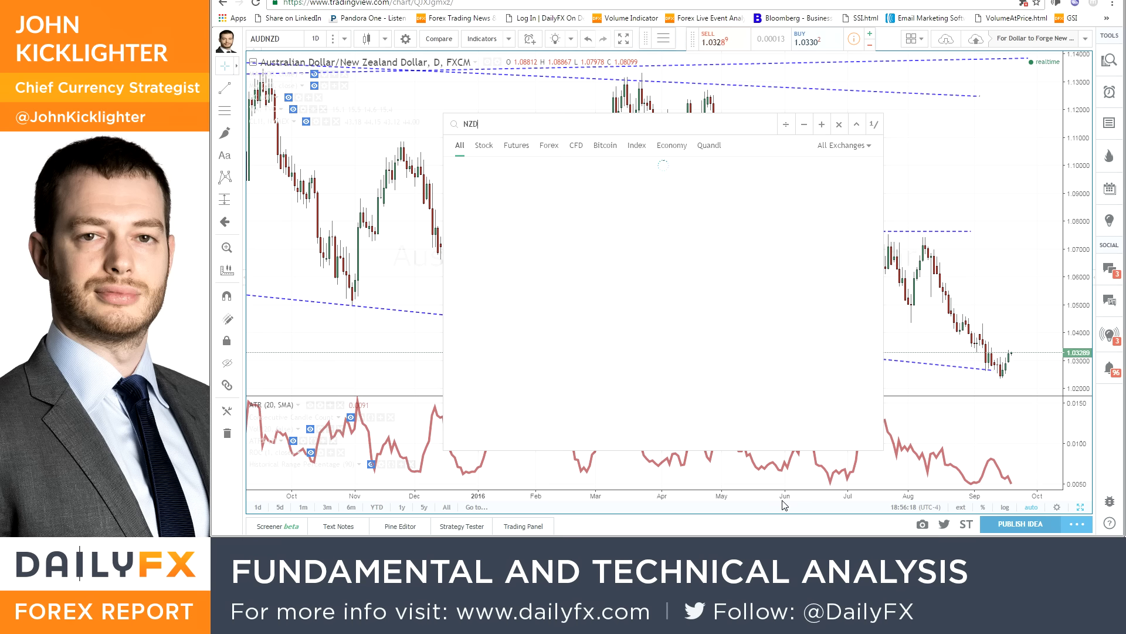
pyautogui.write('CAD')
pyautogui.press('Return')
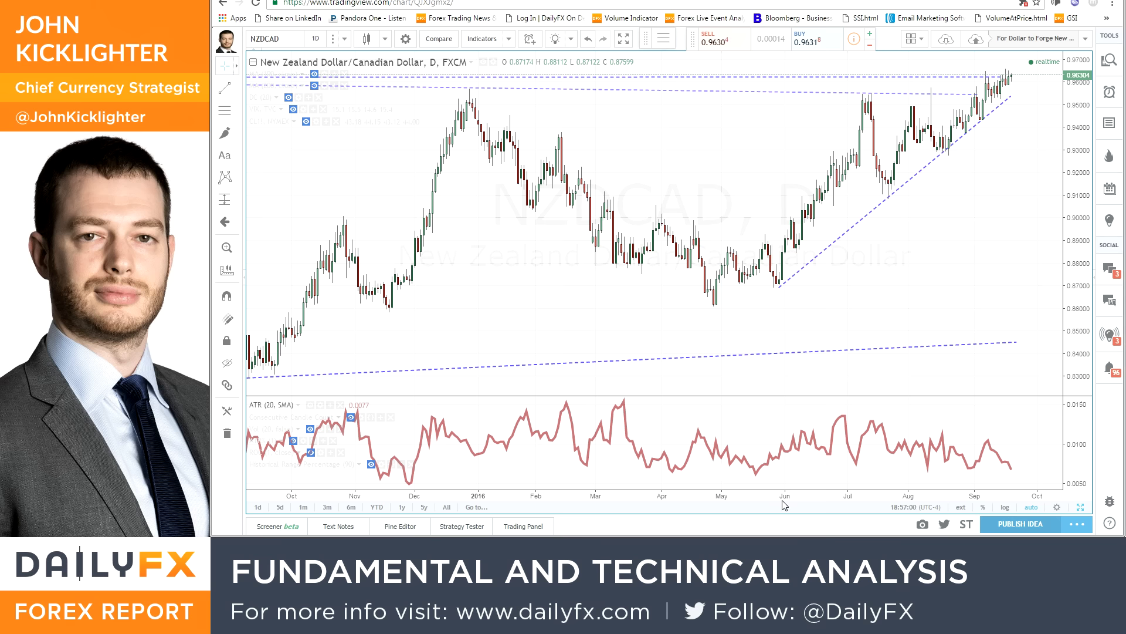
pyautogui.write('SPY')
pyautogui.press('Return')
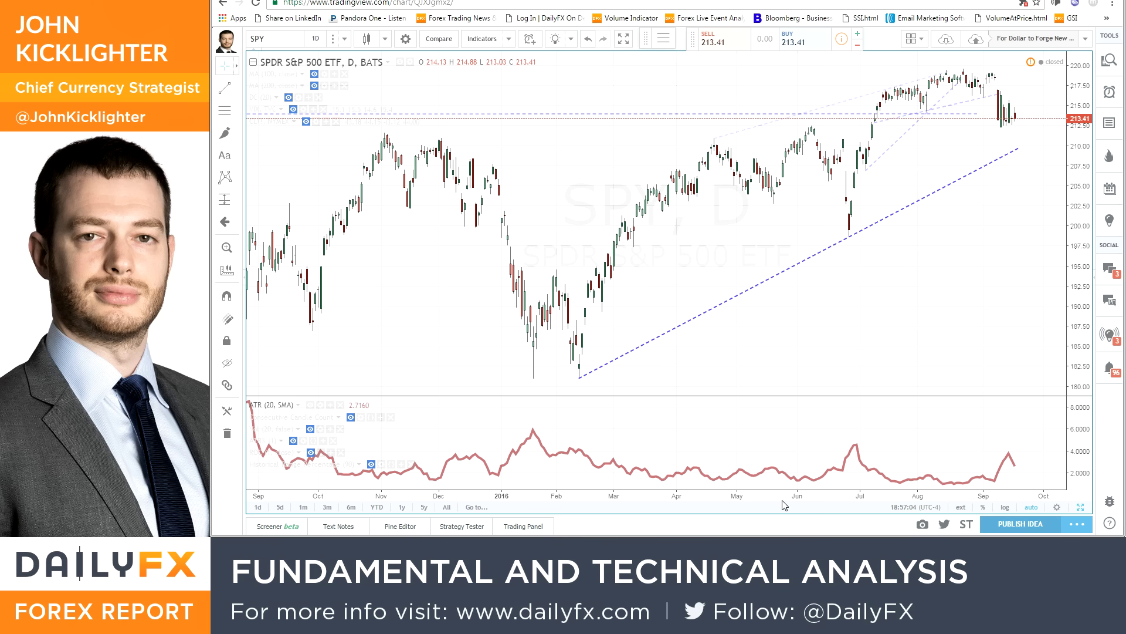
# Swap the SPY lower pane from ATR (20, SMA) to Volume (20), then go to Excel
pyautogui.click(310, 406)
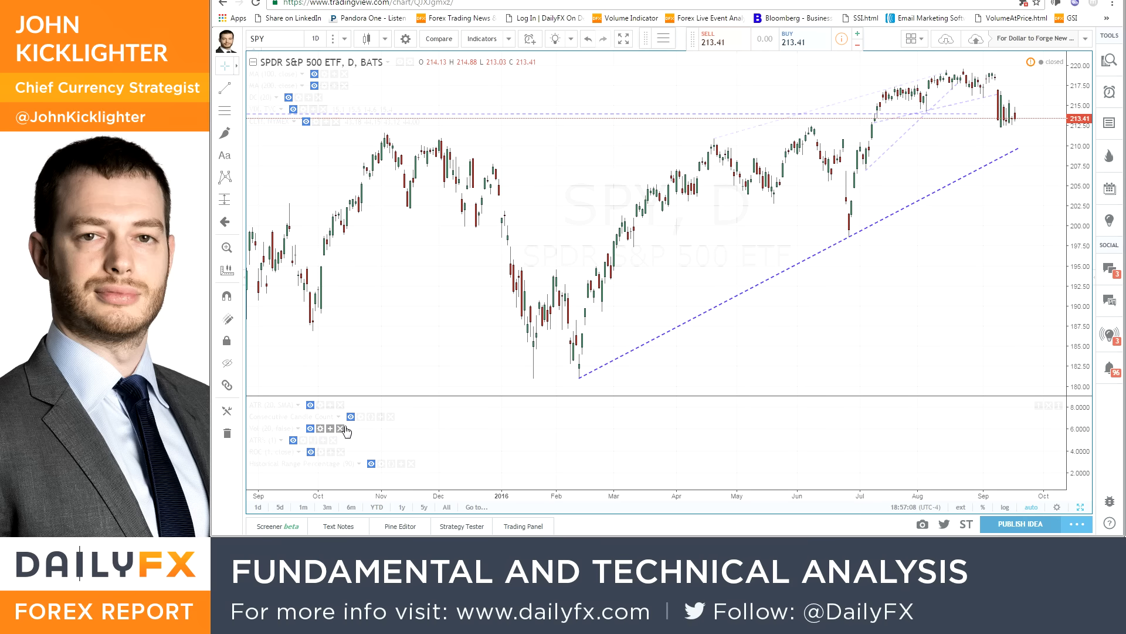
pyautogui.click(310, 429)
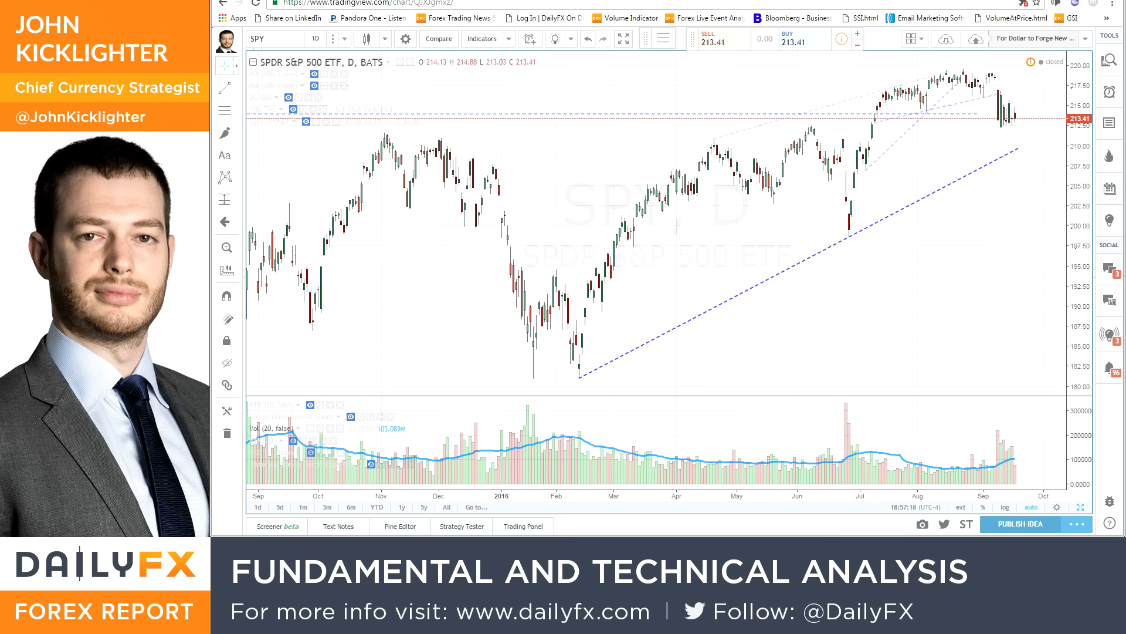
pyautogui.hotkey('alt', 'Tab')
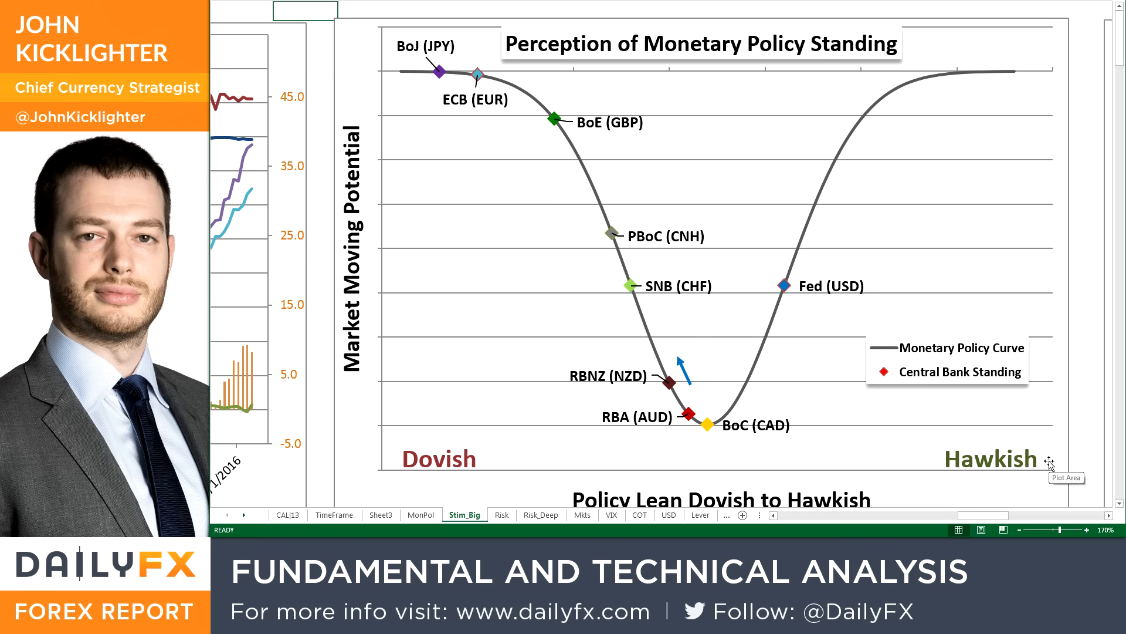
# Scroll Stim_Big to the Global Stimulus chart of Total Stimulus ($Blns) versus the S&P 500
pyautogui.scroll(-9, 1049, 464)
pyautogui.scroll(-9, 1049, 463)
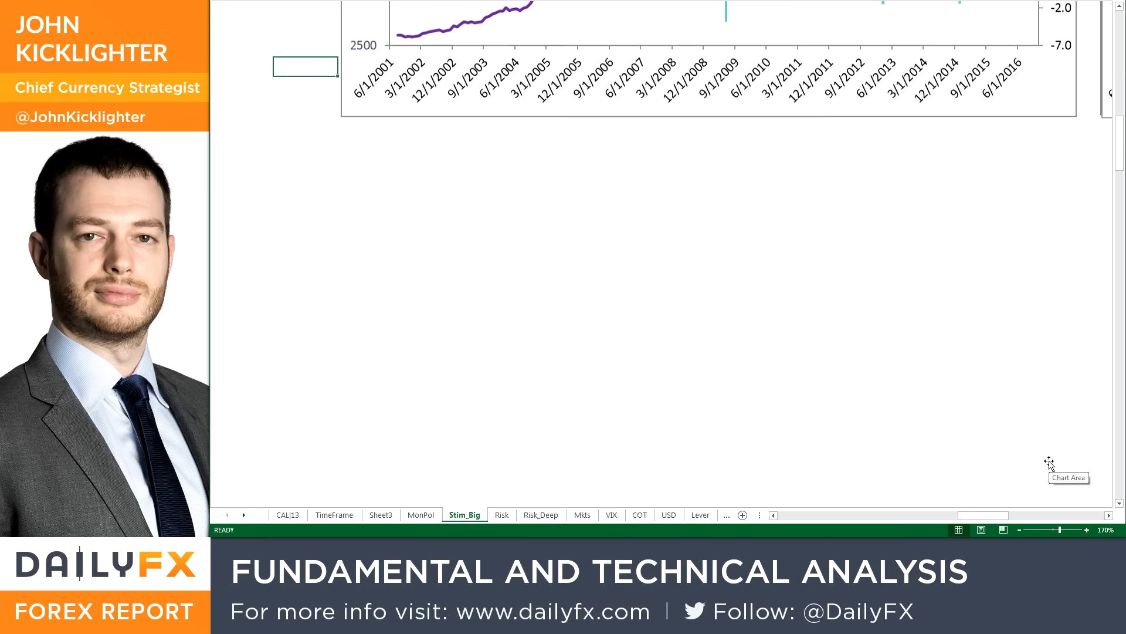
pyautogui.click(1120, 503)
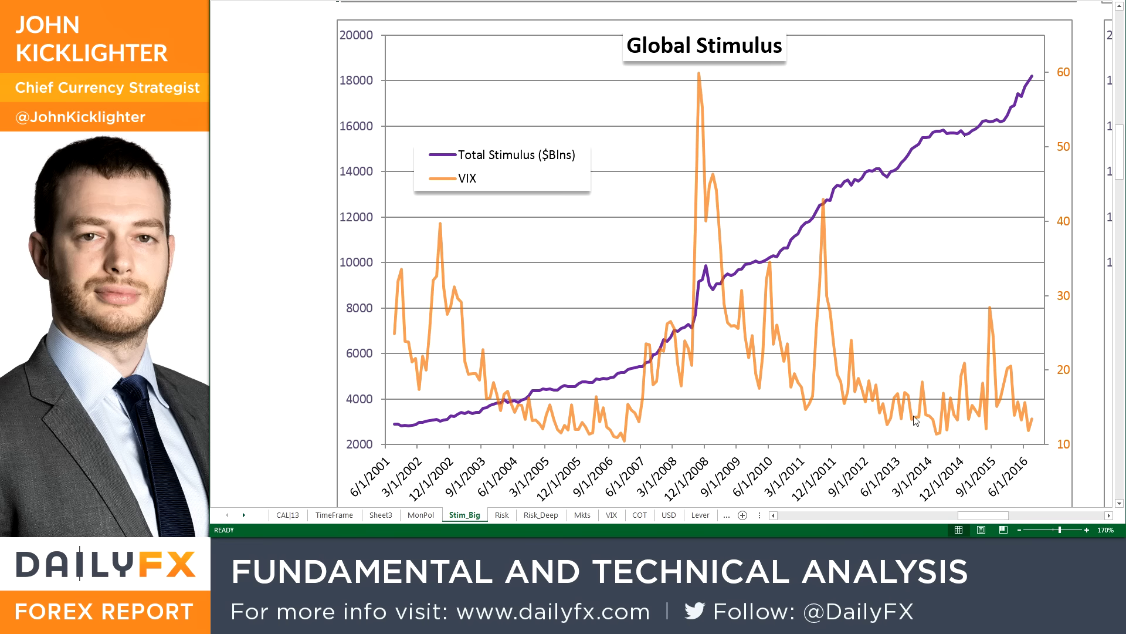
pyautogui.moveTo(980, 516); pyautogui.dragTo(1027, 516)
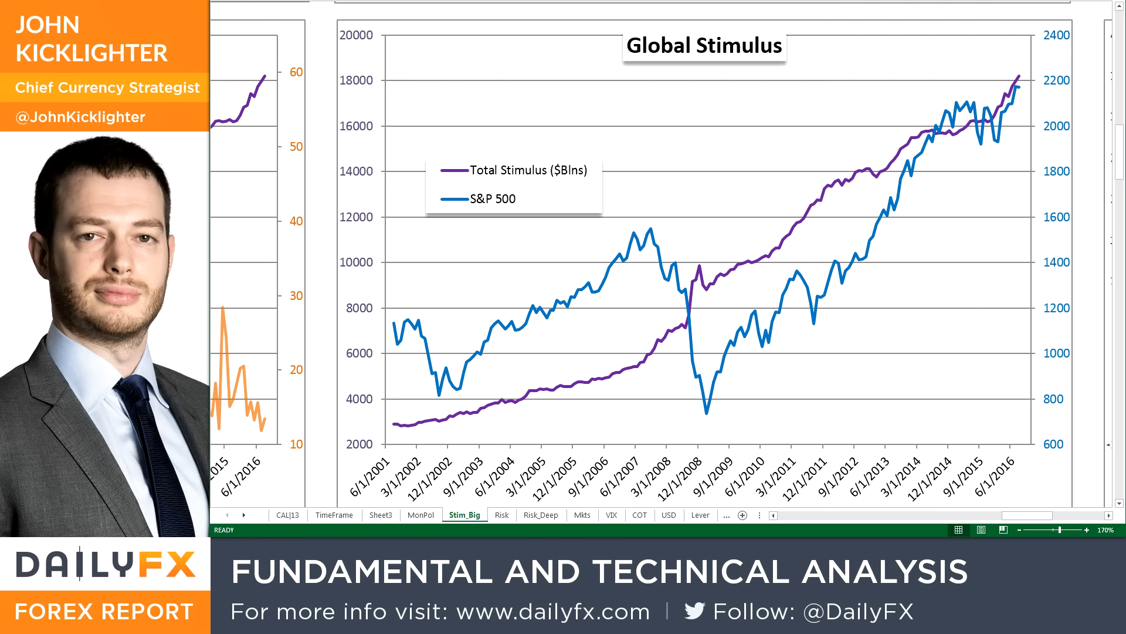
# Scroll up to the Effectiveness of Monetary Policy chart, briefly checking the SPY chart
pyautogui.scroll(10, 661, 252)
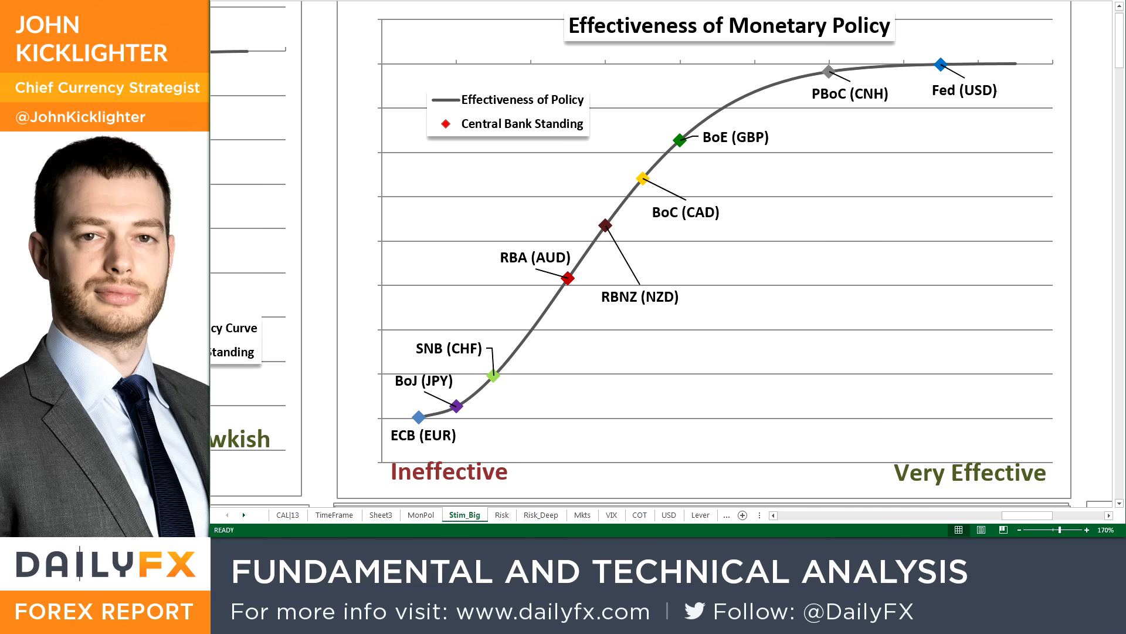
pyautogui.hotkey('alt', 'Tab')
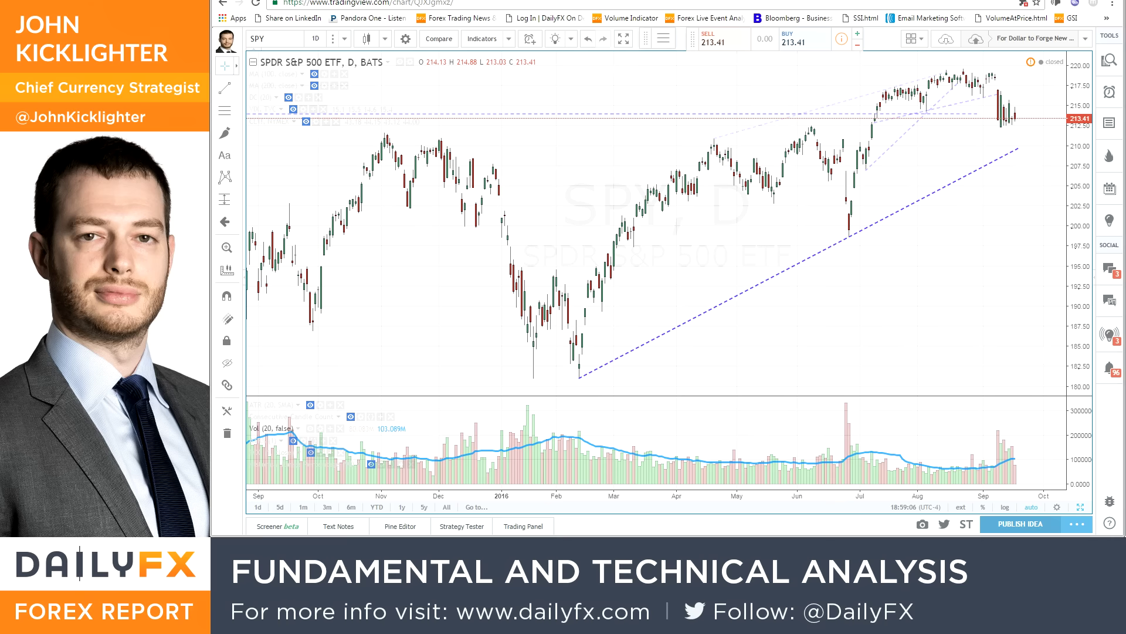
pyautogui.hotkey('alt', 'Tab')
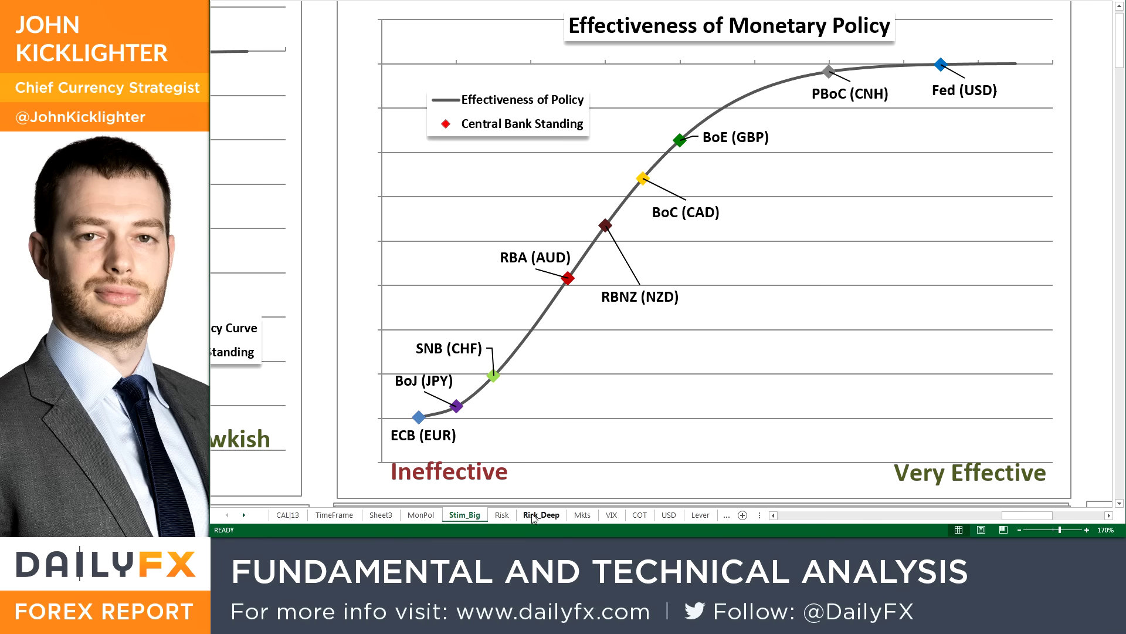
# Show the Risk sheet's Market Performance (Sep 1, 2015-Present) chart, then return to TradingView
pyautogui.click(504, 516)
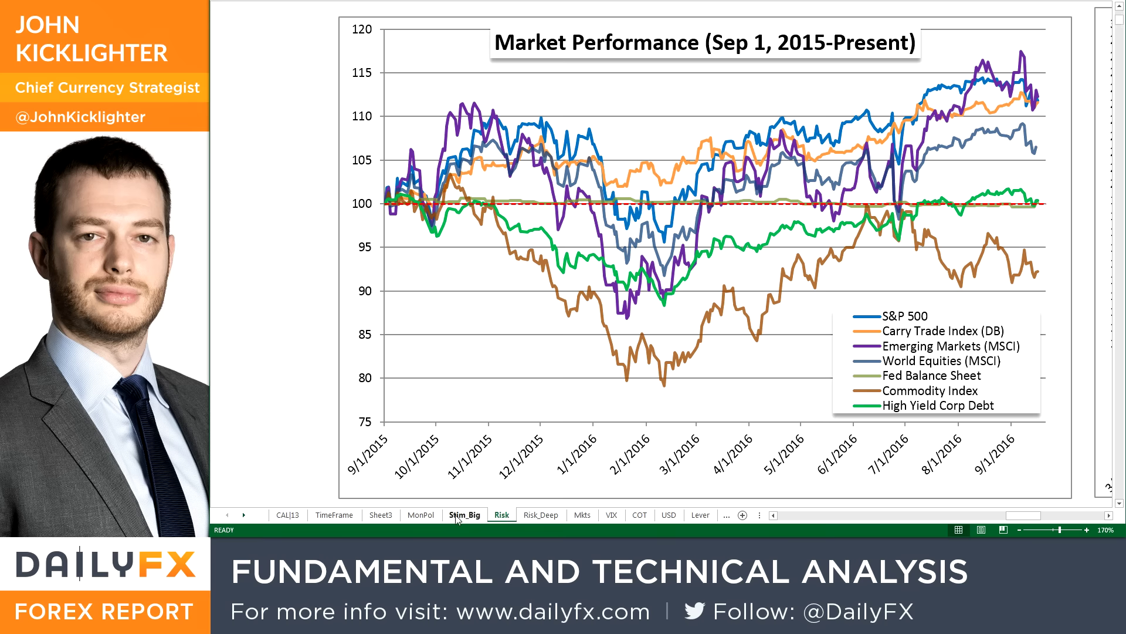
pyautogui.click(1108, 515)
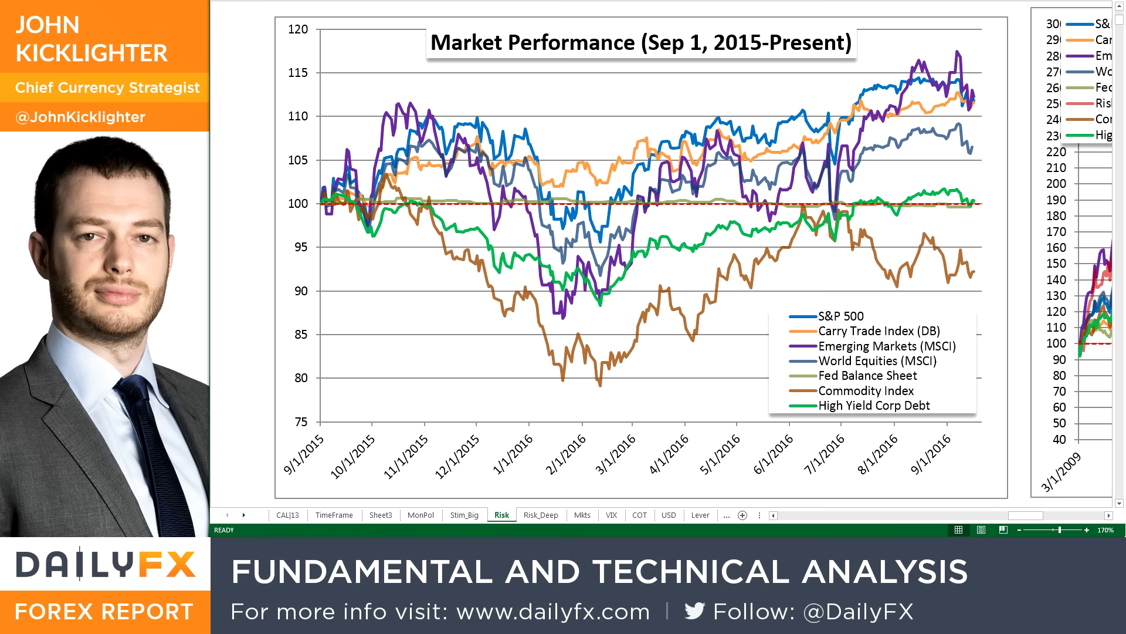
pyautogui.hotkey('alt', 'Tab')
# Change the chart symbol from SPY to VIX
pyautogui.click(252, 38)
pyautogui.write('VIX')
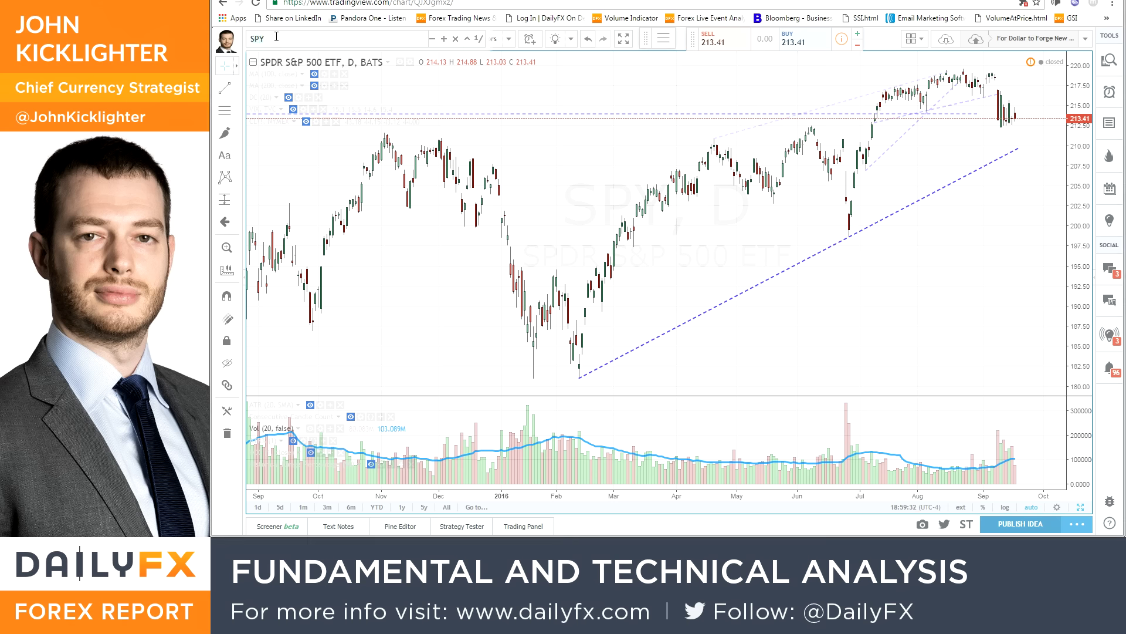
pyautogui.press('Return')
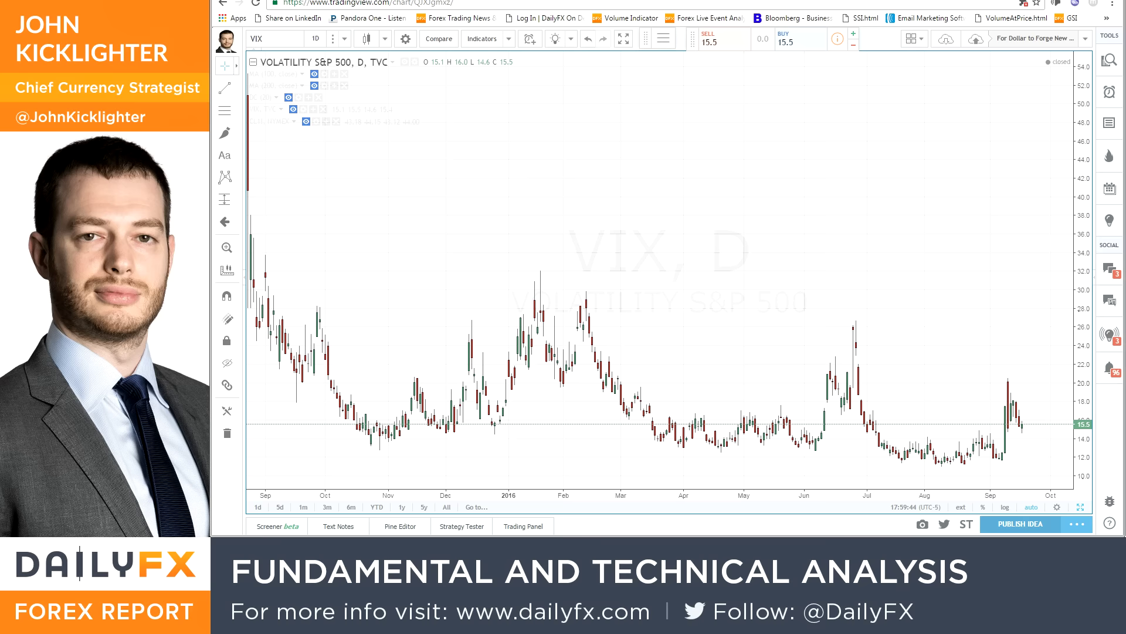
# Load the TLT daily chart, with price 134.31 near the 0.382 Fibonacci level
pyautogui.write('TLT')
pyautogui.press('Return')
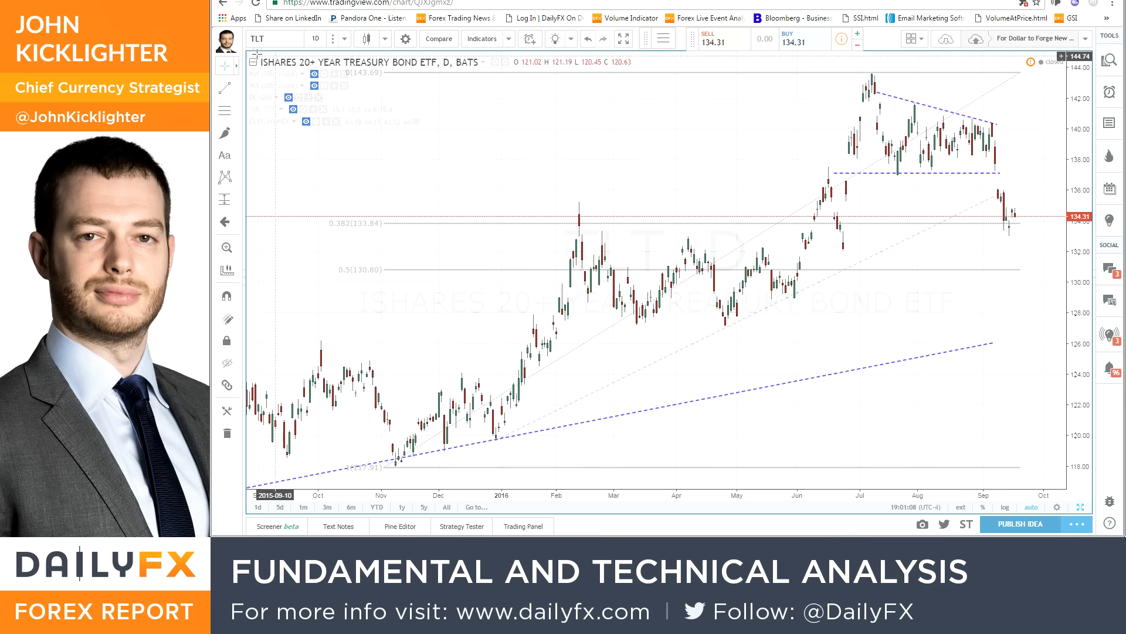
# Load the SPY, VXX, and then AUDUSD charts in turn
pyautogui.click(280, 40)
pyautogui.write('SPY')
pyautogui.press('Return')
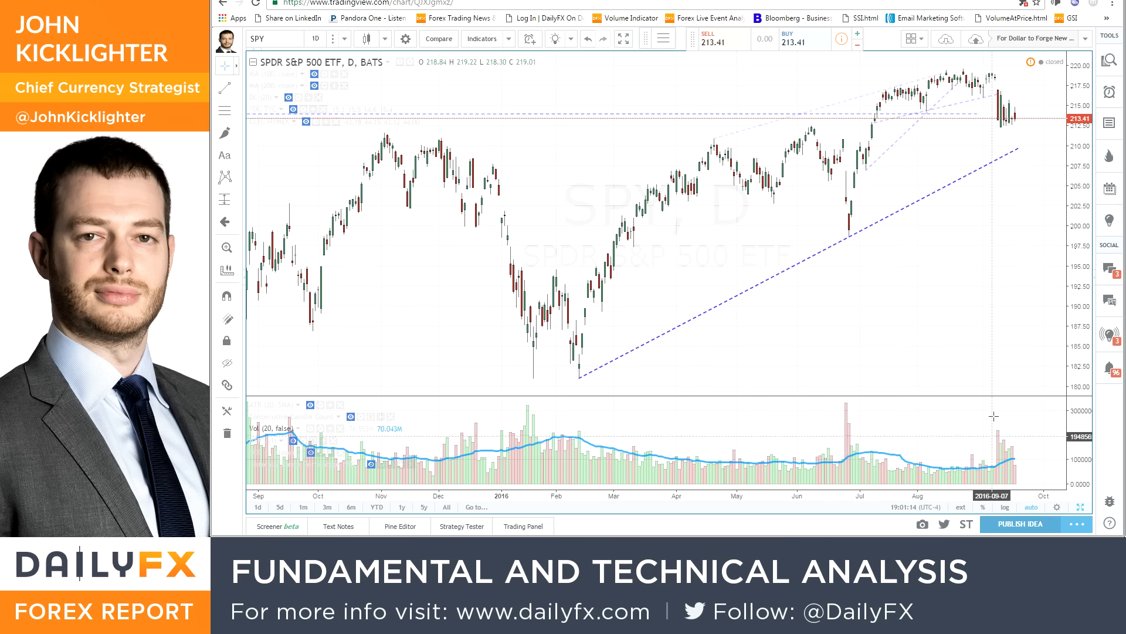
pyautogui.click(291, 40)
pyautogui.write('VXX')
pyautogui.press('Return')
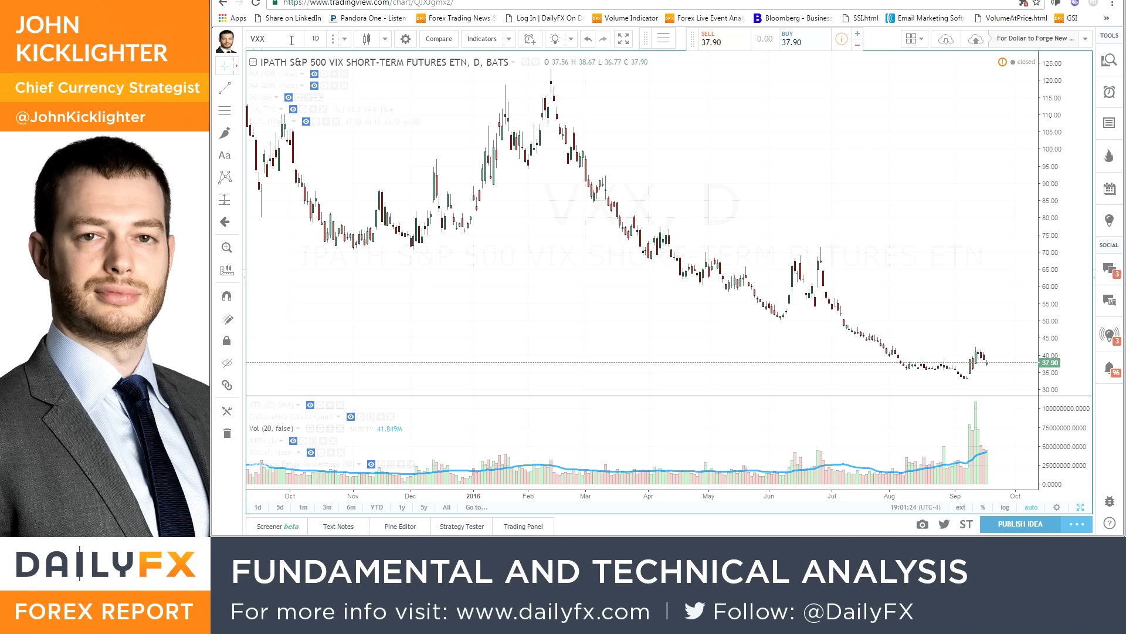
pyautogui.click(292, 40)
pyautogui.write('AUDUSD')
pyautogui.press('Return')
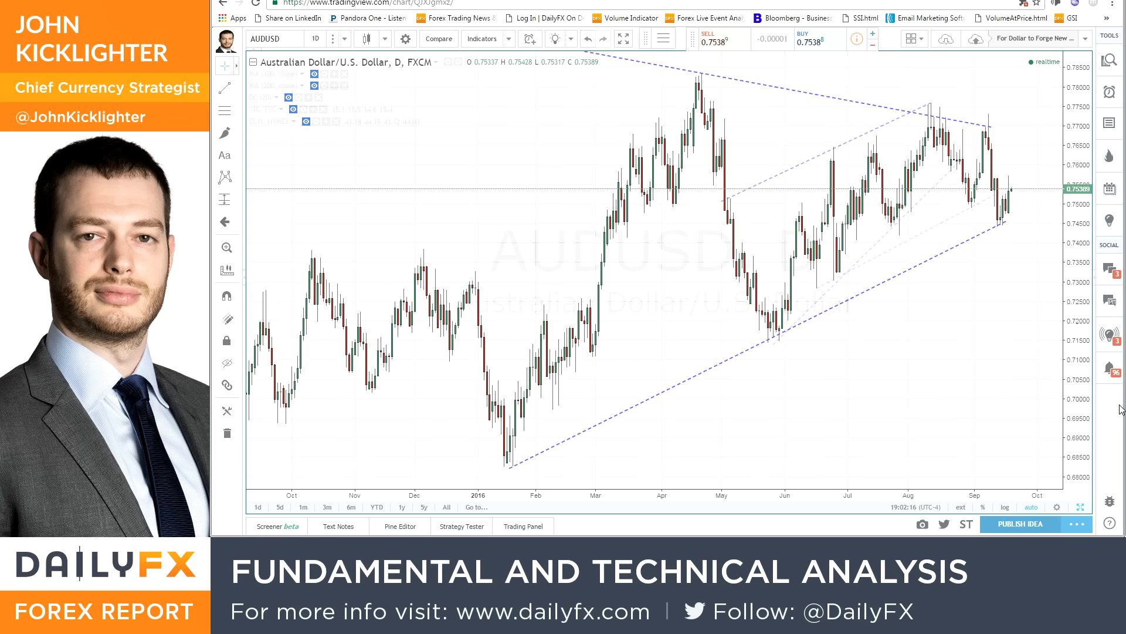
# Load the USDCAD daily chart with its wedge and Fibonacci levels
pyautogui.write('usdcad')
pyautogui.press('Return')
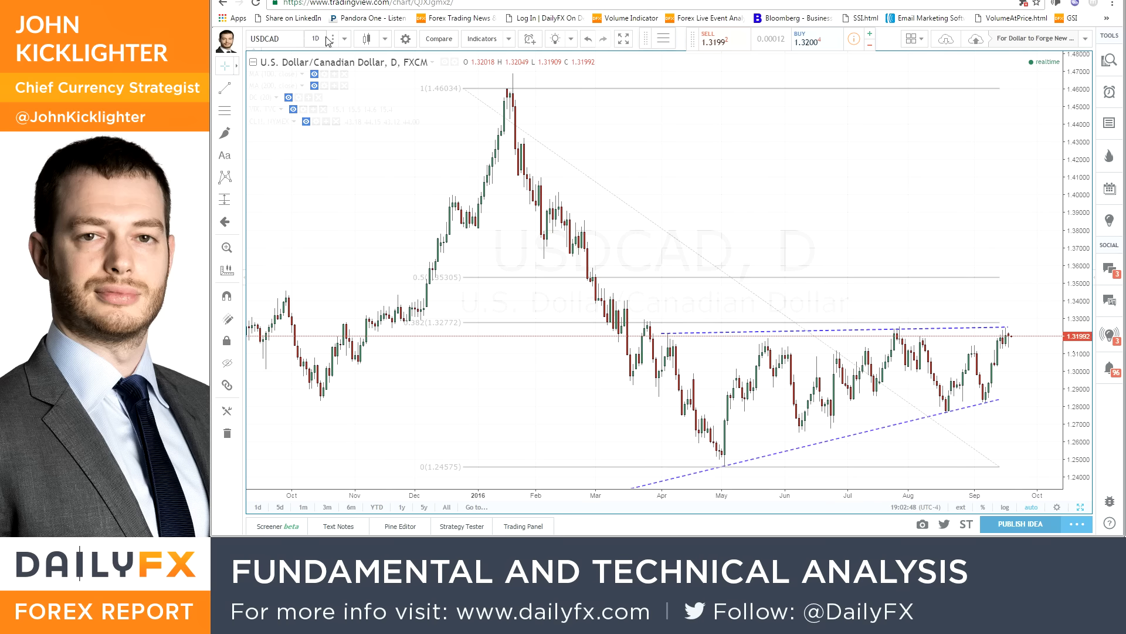
# Set the USDCAD chart to 60-minute candles, then back to daily candles
pyautogui.write('D')
pyautogui.write('60')
pyautogui.press('Return')
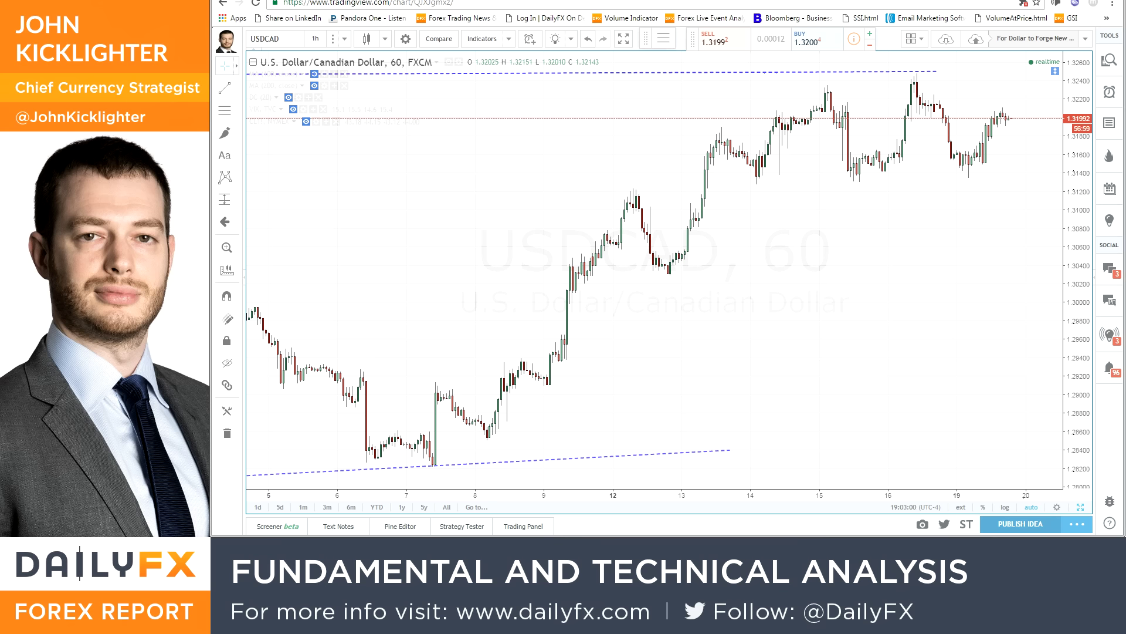
pyautogui.click(332, 38)
pyautogui.write('D')
pyautogui.press('Return')
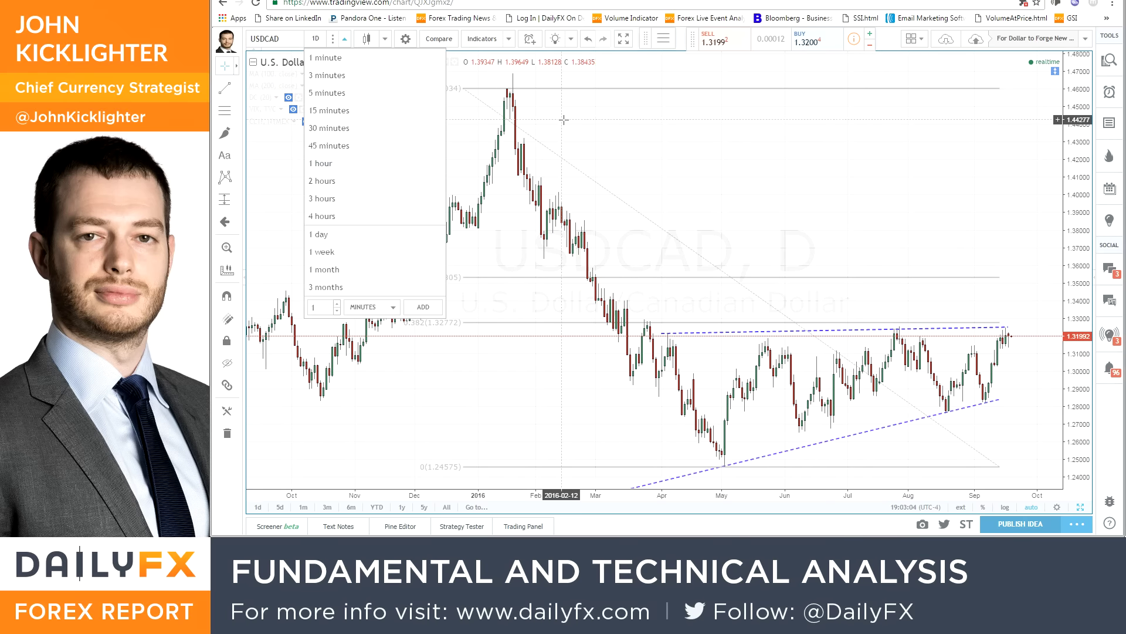
pyautogui.click(564, 120)
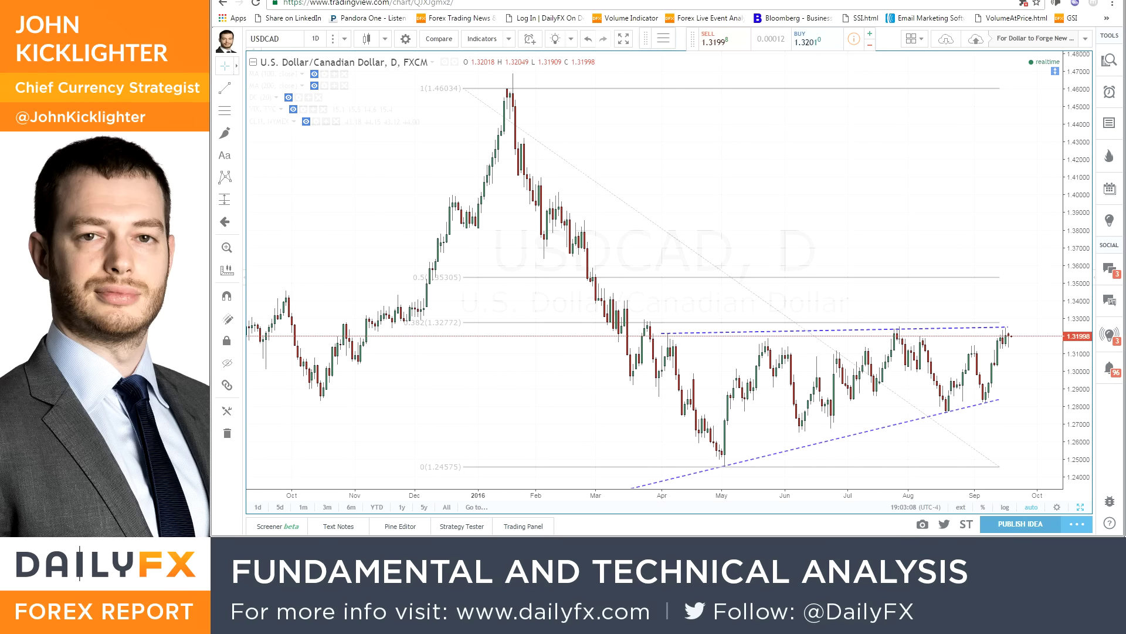
pyautogui.click(278, 42)
# Load the EURUSD daily chart showing the triangle near 1.1178
pyautogui.write('EURUSD')
pyautogui.press('Return')
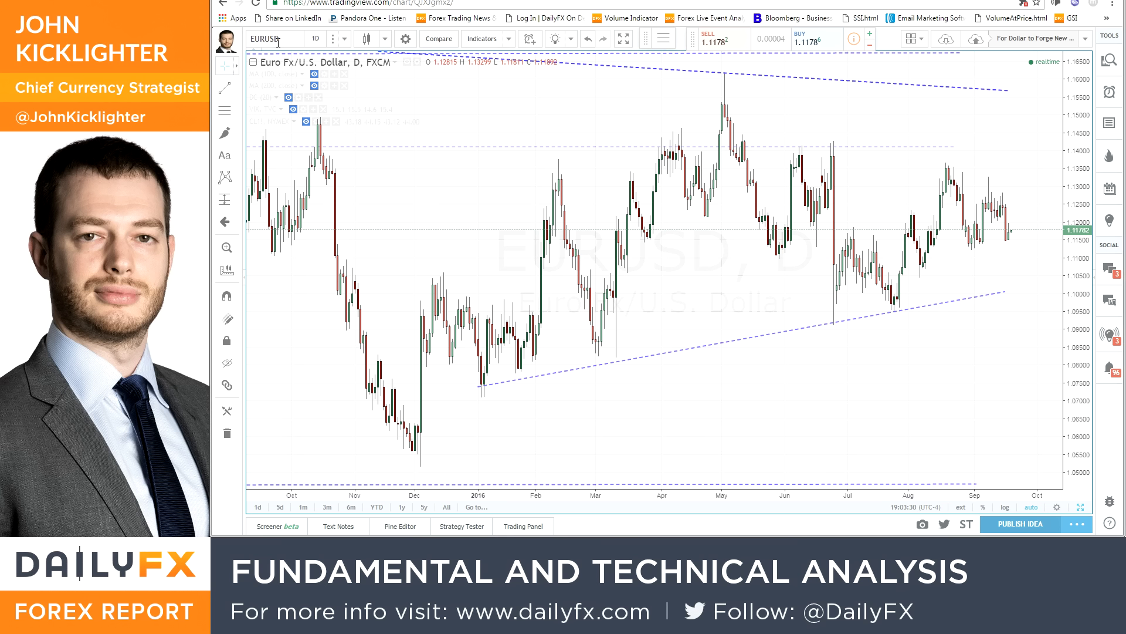
# Load the GBPUSD chart, then the EURGBP chart near 0.8574
pyautogui.click(278, 39)
pyautogui.write('GBPUSD')
pyautogui.press('Return')
pyautogui.click(278, 38)
pyautogui.write('EURGBP')
pyautogui.press('Return')
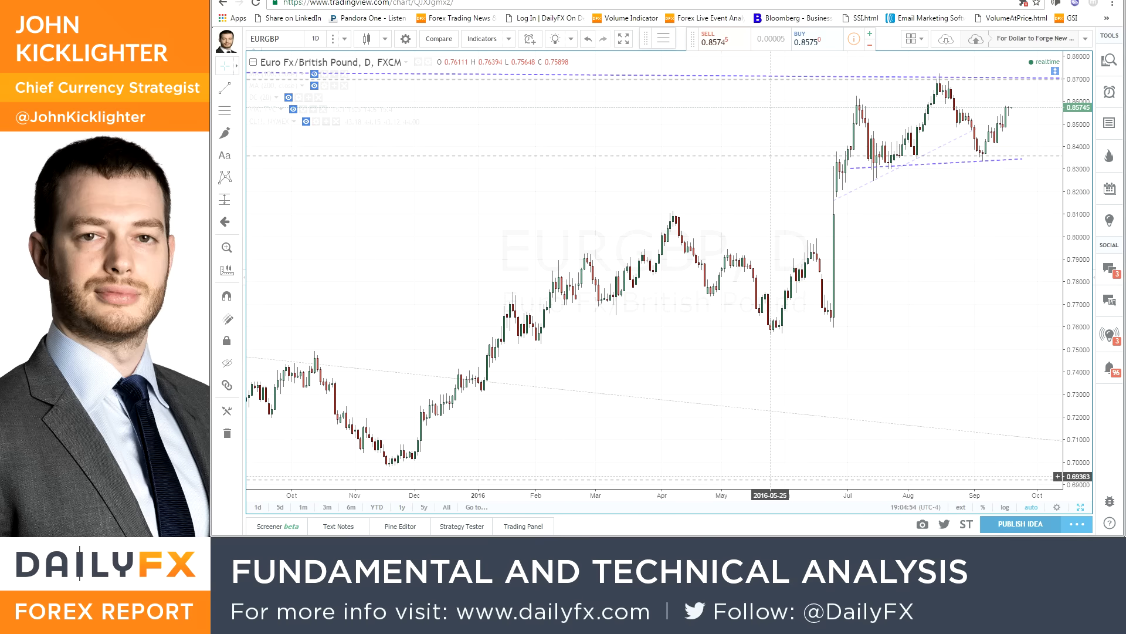
# Switch to Excel and open the Manic / Crisis Calendar sheet
pyautogui.hotkey('alt', 'Tab')
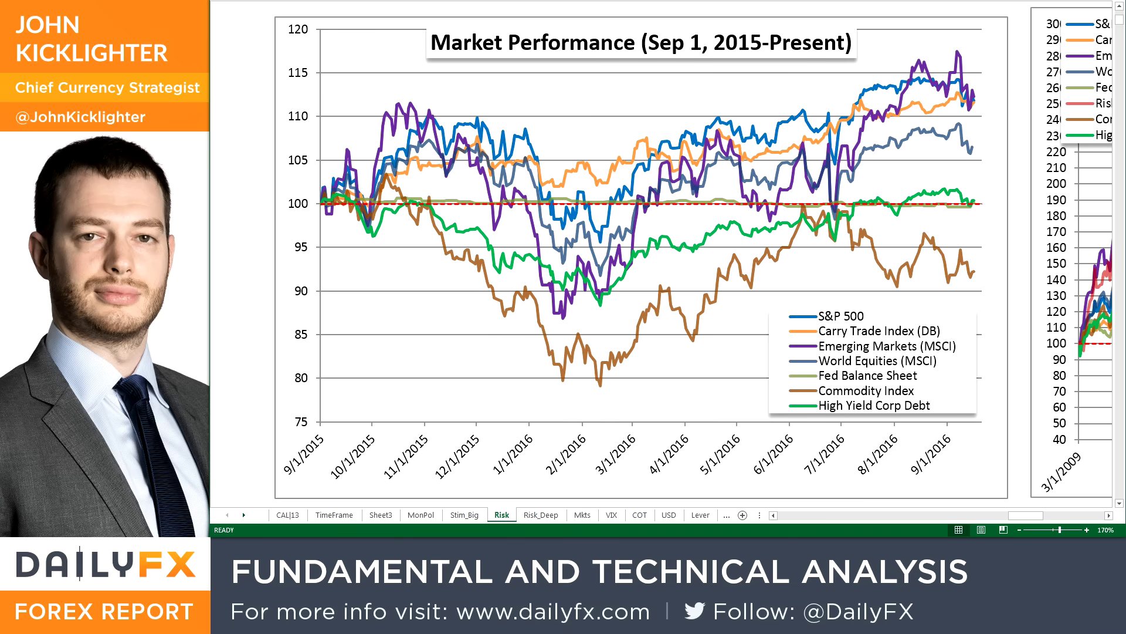
pyautogui.click(288, 514)
pyautogui.scroll(17, 459, 277)
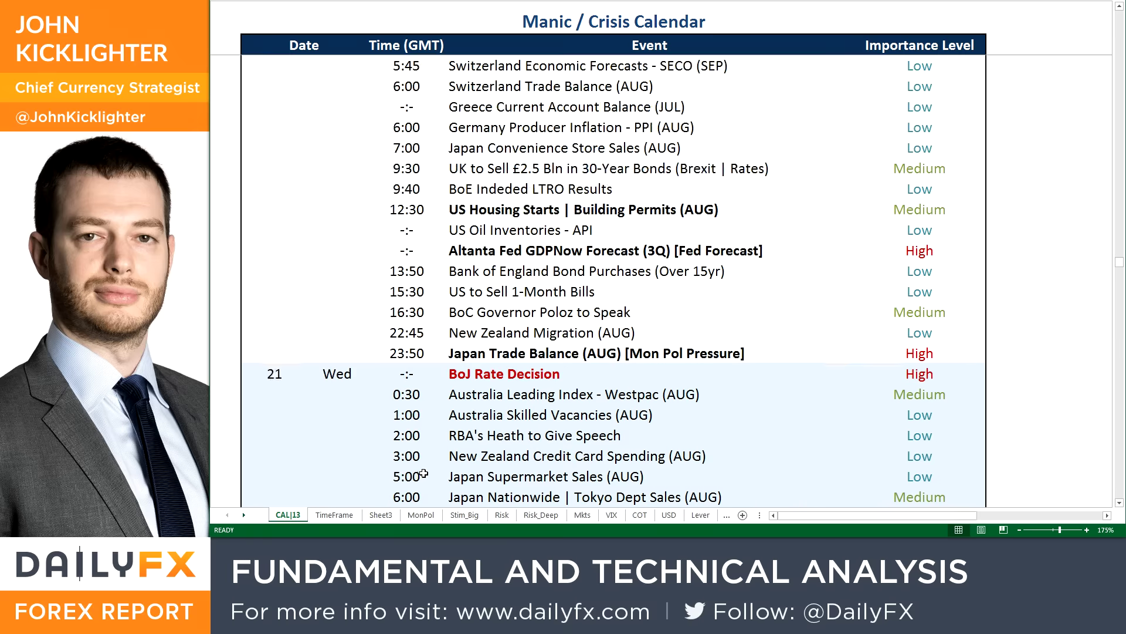
pyautogui.scroll(-4, 459, 276)
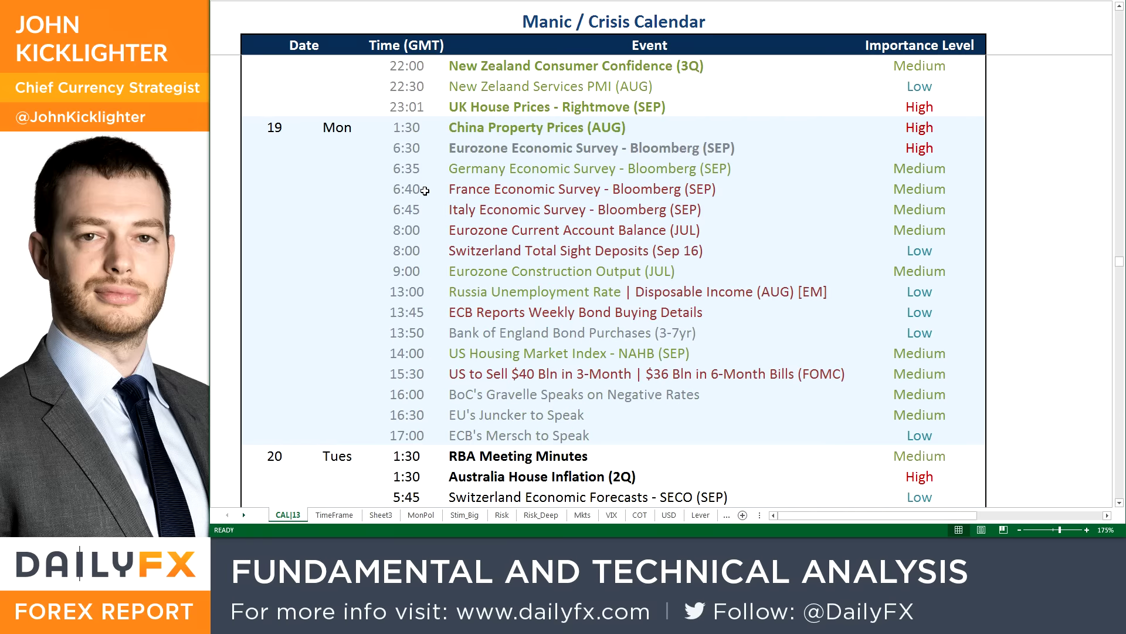
# Highlight the 23:01 UK House Prices, 7:30 UK Economic Survey, and European Systemic Risk Board Conference events
pyautogui.moveTo(381, 107); pyautogui.dragTo(845, 108)
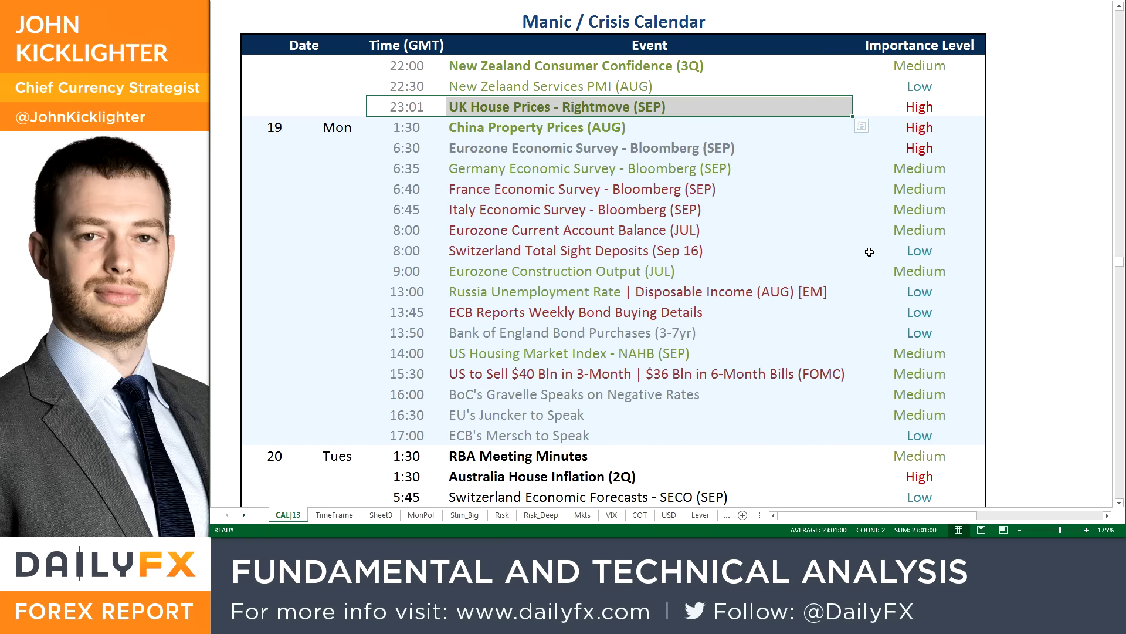
pyautogui.scroll(-6, 886, 345)
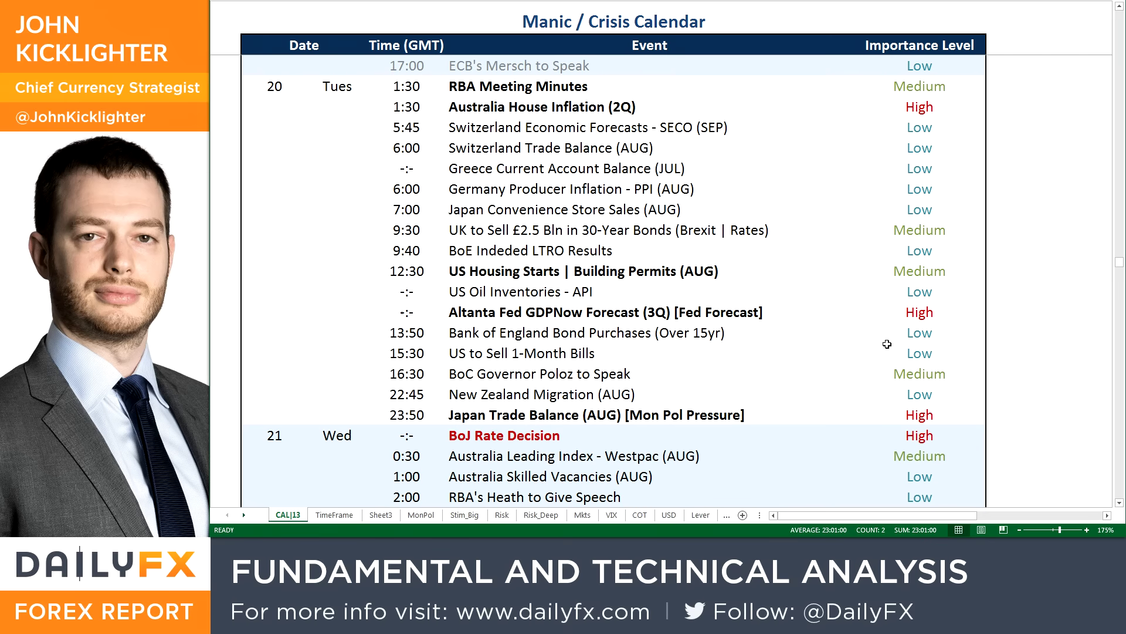
pyautogui.scroll(-5, 880, 363)
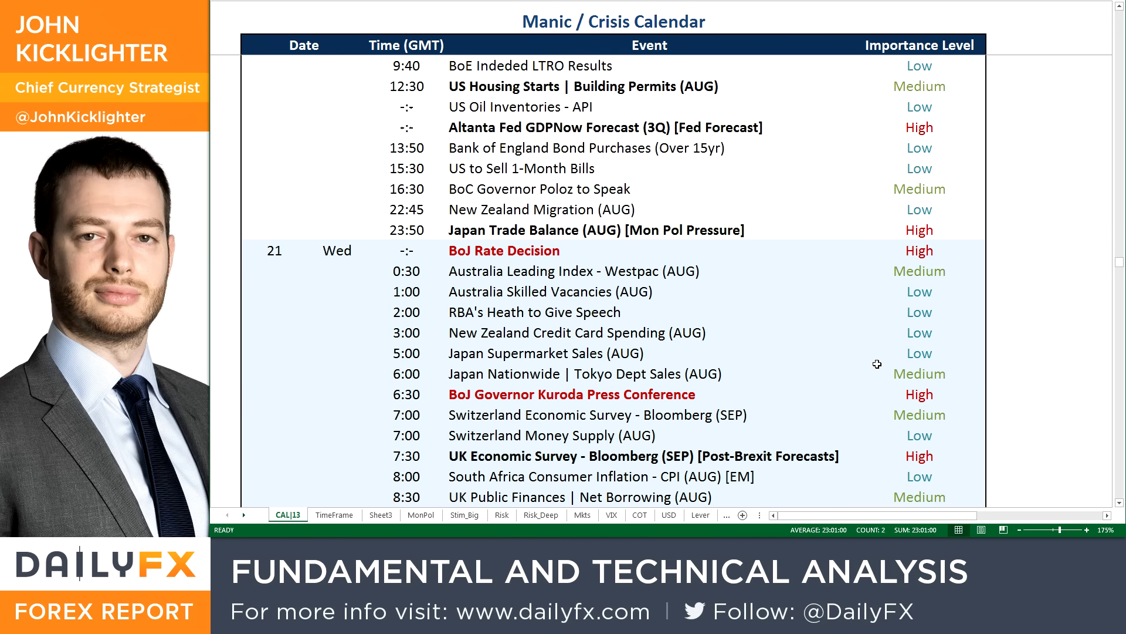
pyautogui.moveTo(396, 336); pyautogui.dragTo(757, 337)
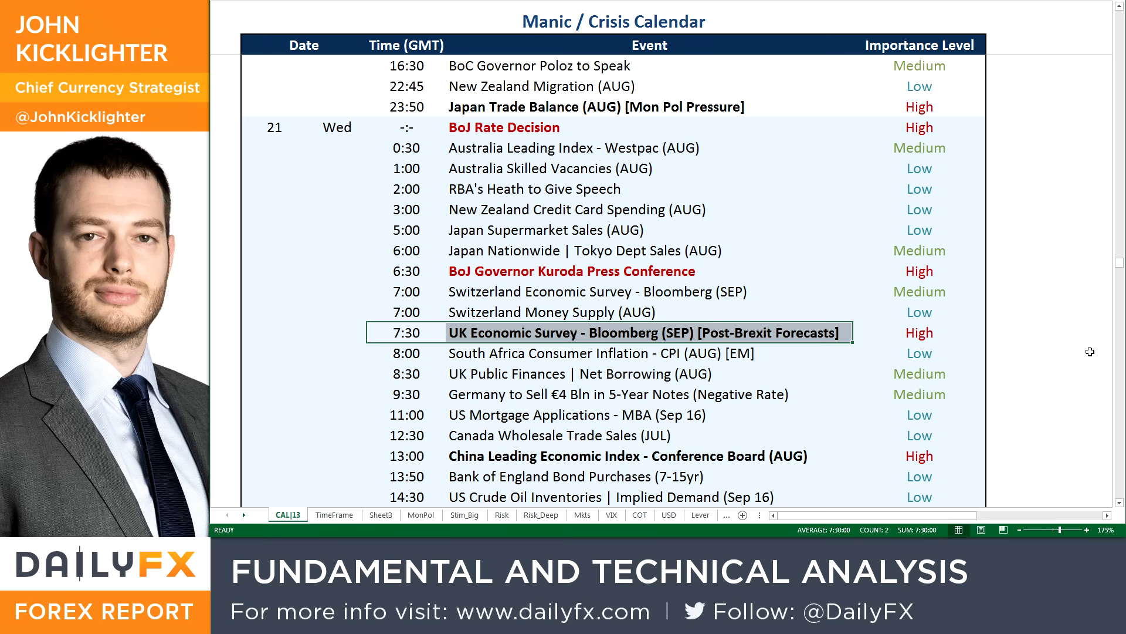
pyautogui.scroll(-8, 1081, 348)
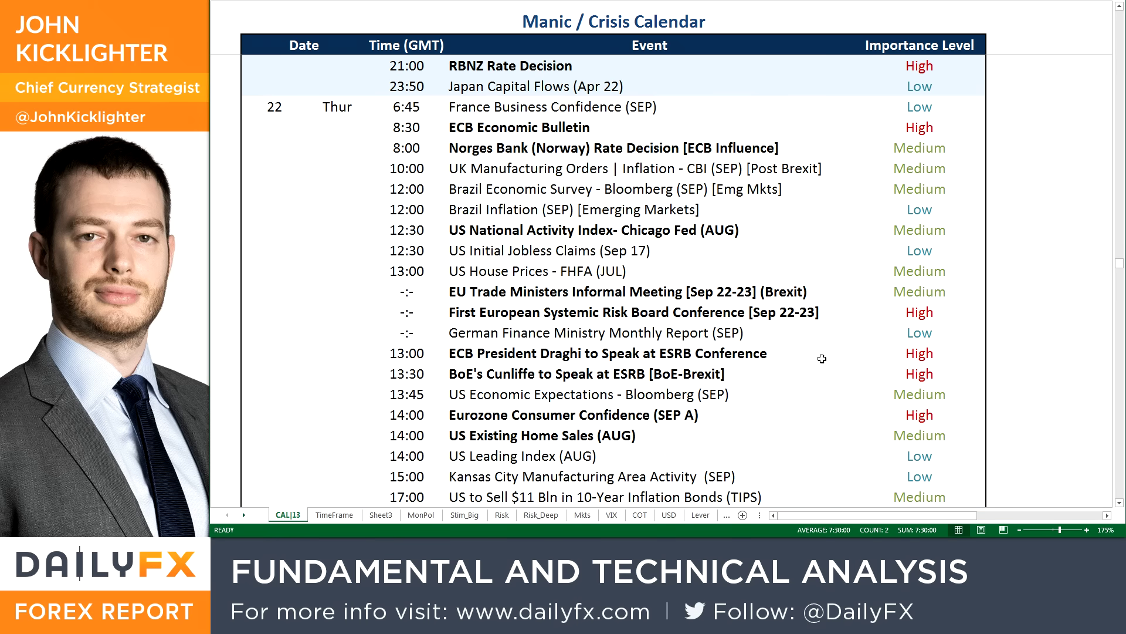
pyautogui.click(680, 314)
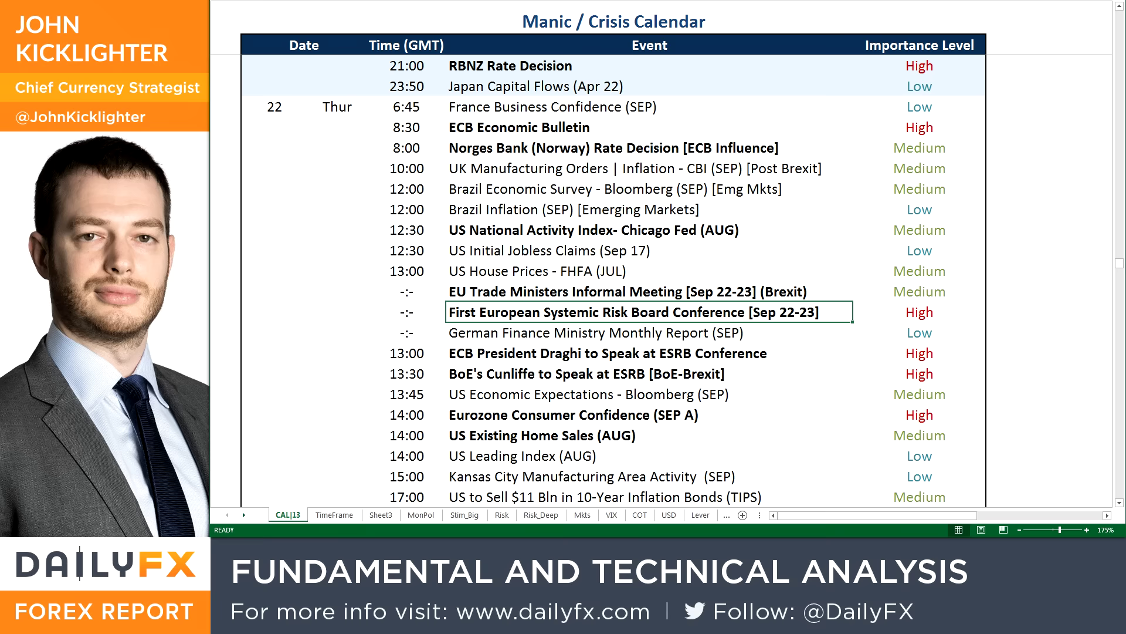
# Scroll the calendar back up and return to the EURGBP chart
pyautogui.scroll(11, 1083, 405)
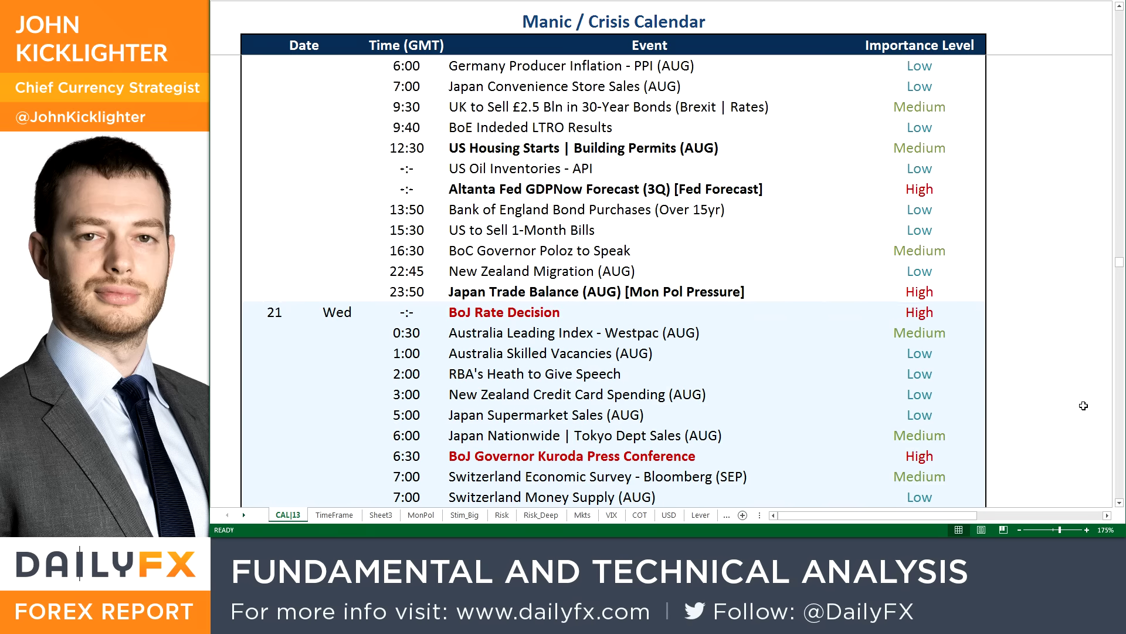
pyautogui.scroll(3, 1084, 405)
pyautogui.hotkey('alt', 'Tab')
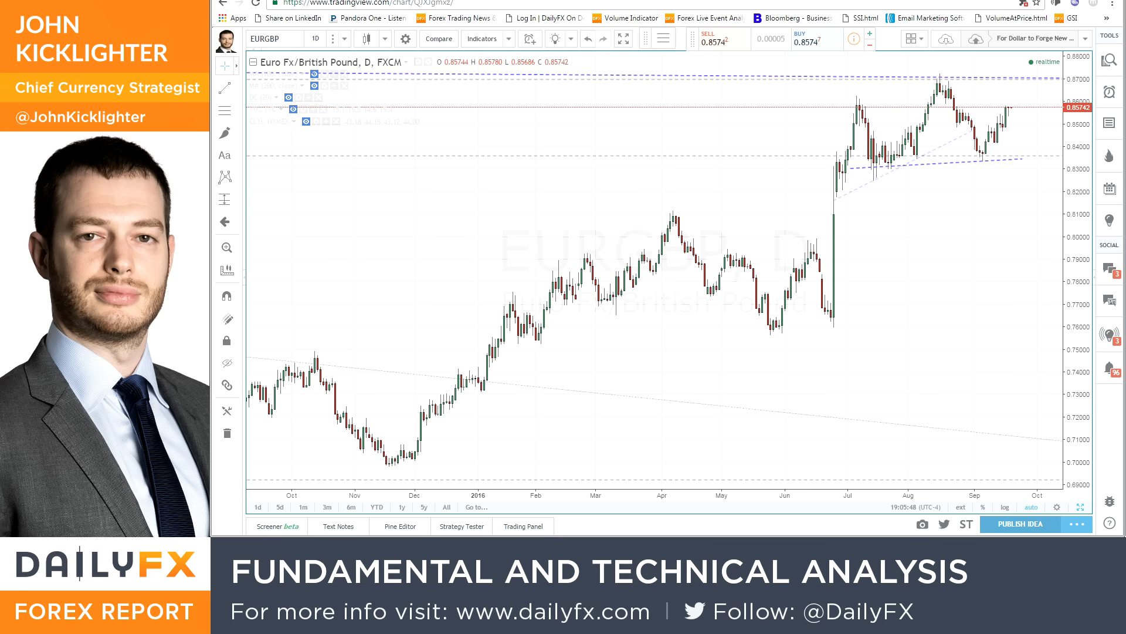
# Load the GBPUSD, GBPAUD, and then GBPCAD charts in turn
pyautogui.click(281, 39)
pyautogui.write('GBPUSD')
pyautogui.press('Return')
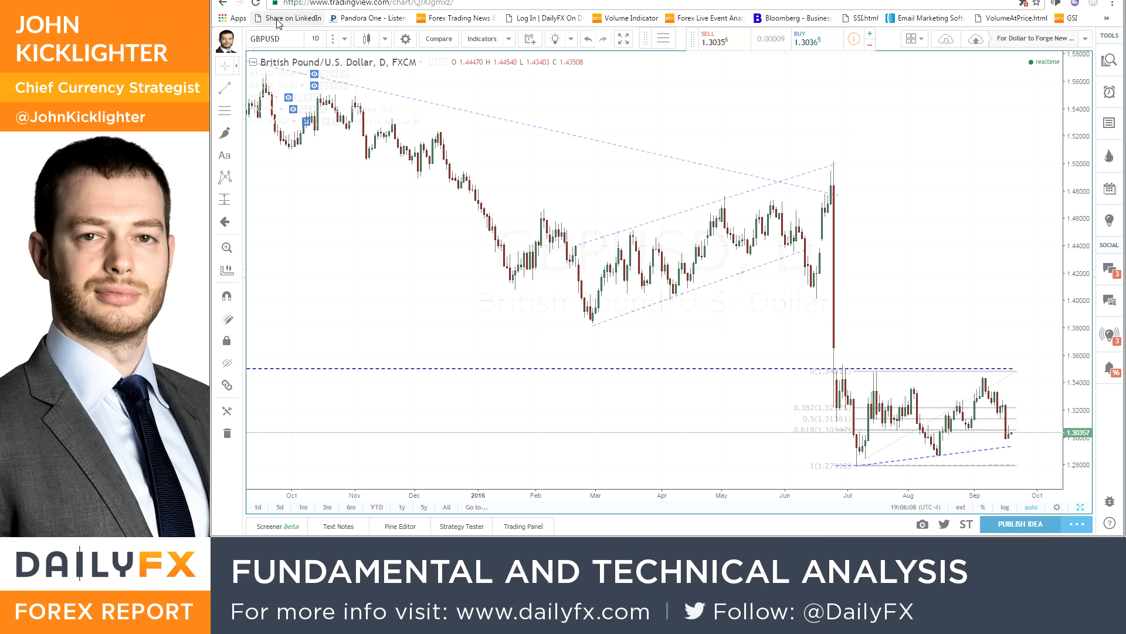
pyautogui.write('GBP')
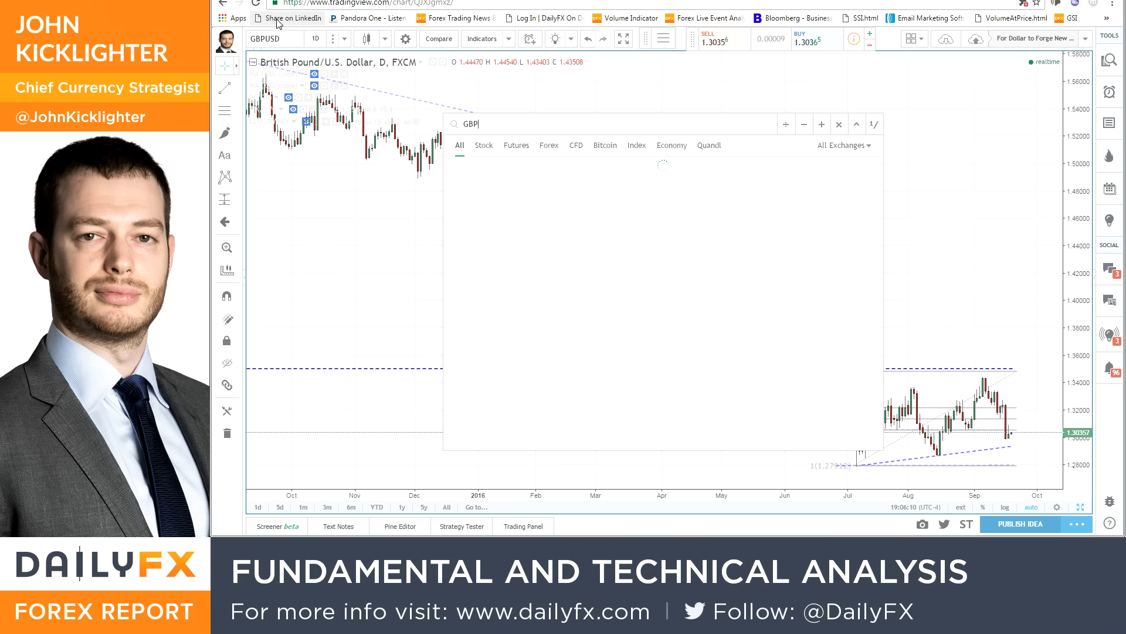
pyautogui.write('AUD')
pyautogui.press('Return')
pyautogui.write('GBPCAD')
pyautogui.press('Return')
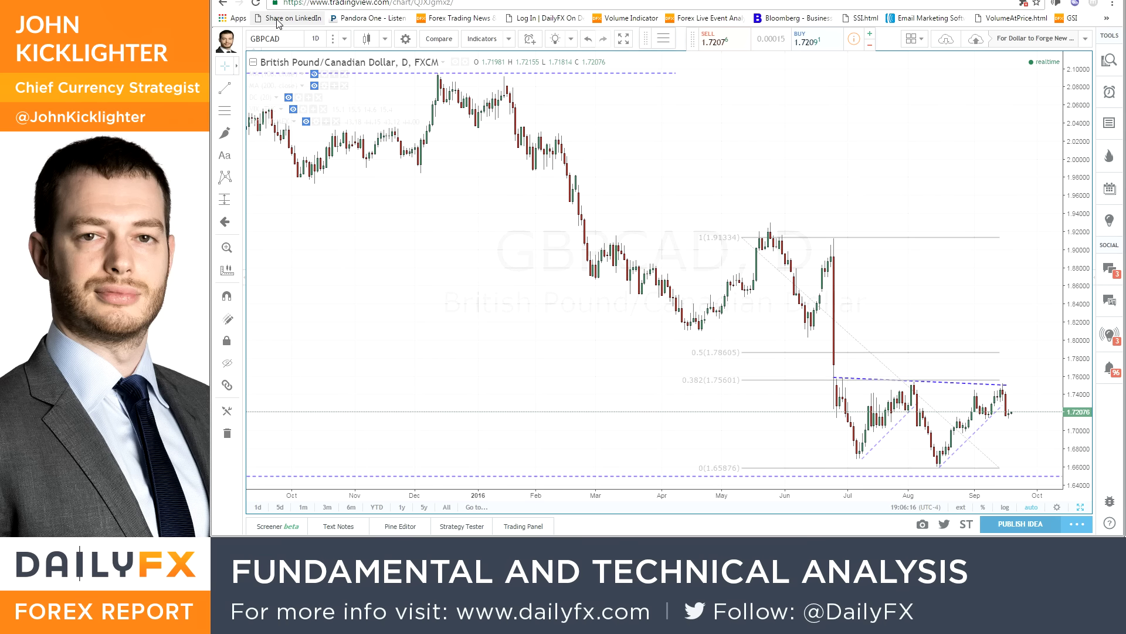
# Load the GBPNZD daily chart, with price near 1.7856 above support
pyautogui.write('GBPNZD')
pyautogui.press('Return')
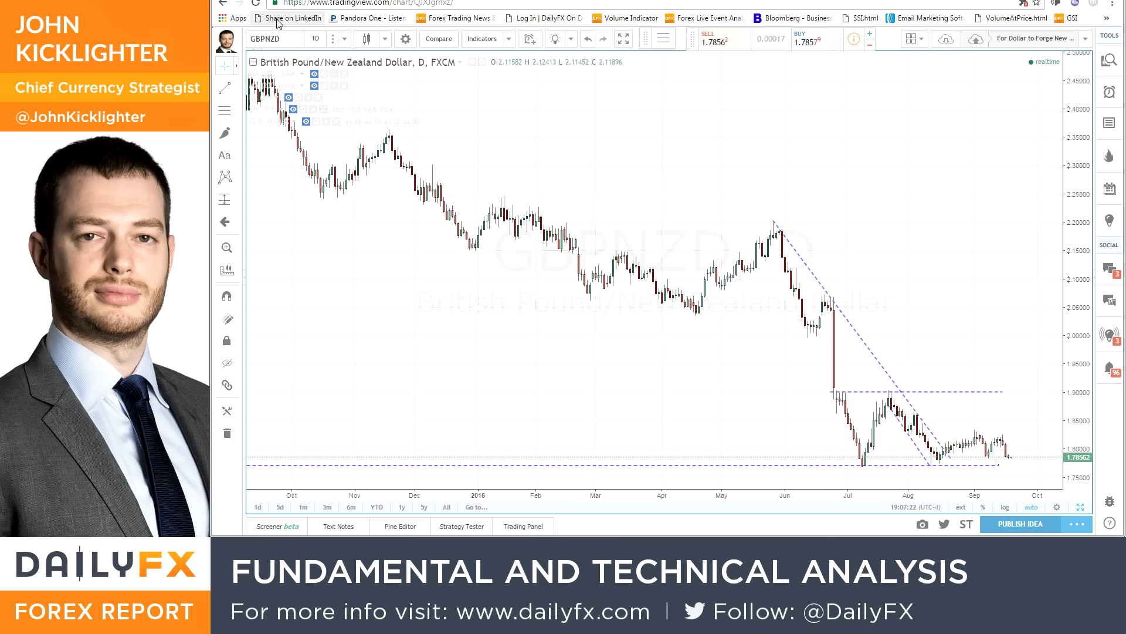
# Switch the chart from GBPNZD to the AUDUSD daily chart from FXCM
pyautogui.write('AUDUSD')
pyautogui.press('Return')
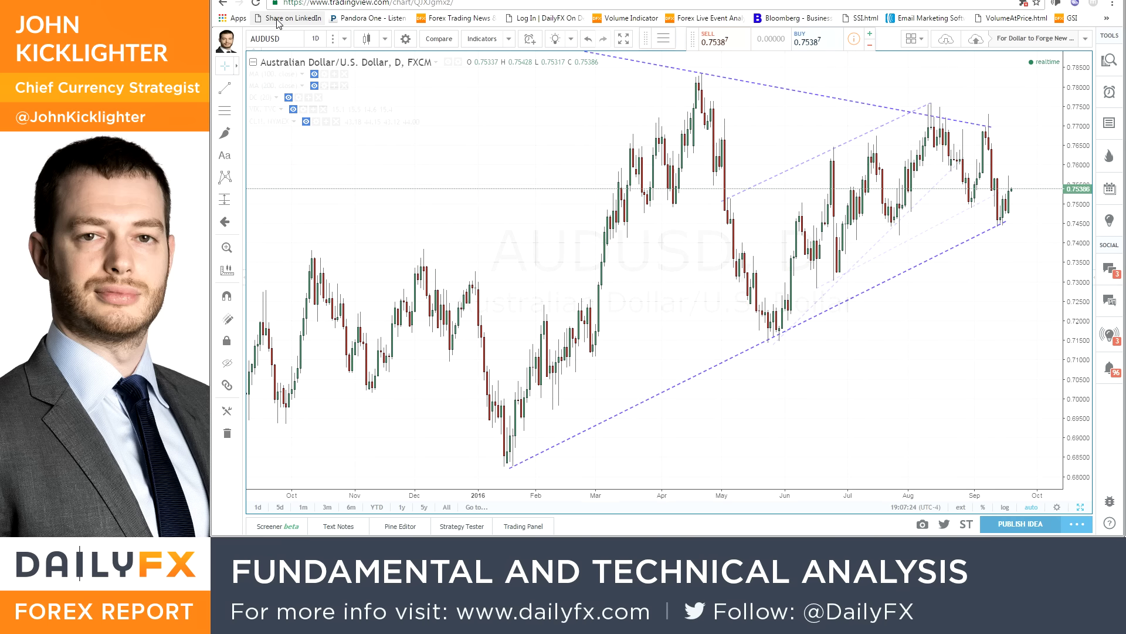